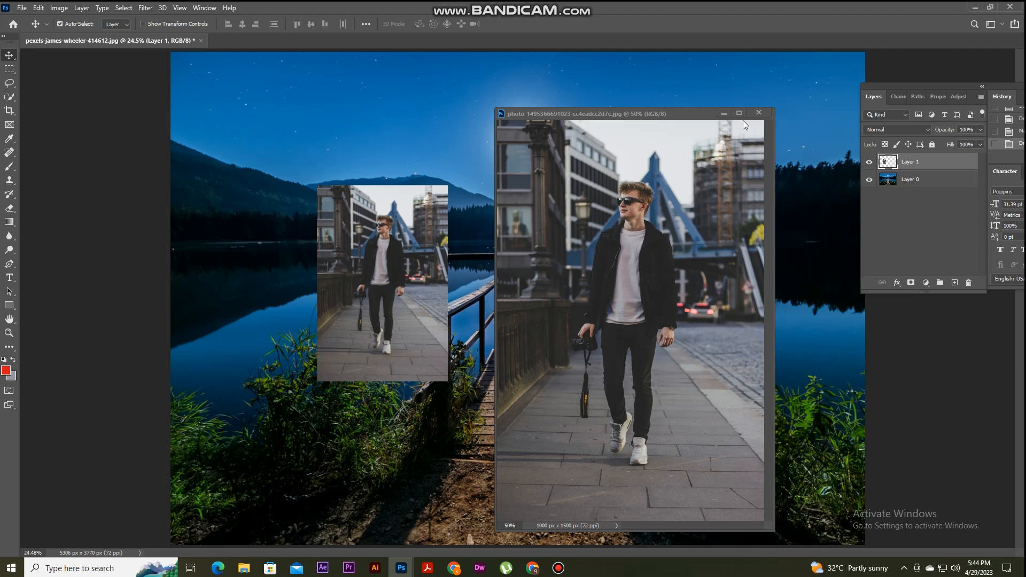
Close the separate street photo window, then scale its pasted copy to 155.51% width and 145.20% height over the boardwalk.
{"action": "left_click", "coordinate": [765, 114]}
{"action": "left_click_drag", "start_coordinate": [402, 306], "coordinate": [536, 385]}
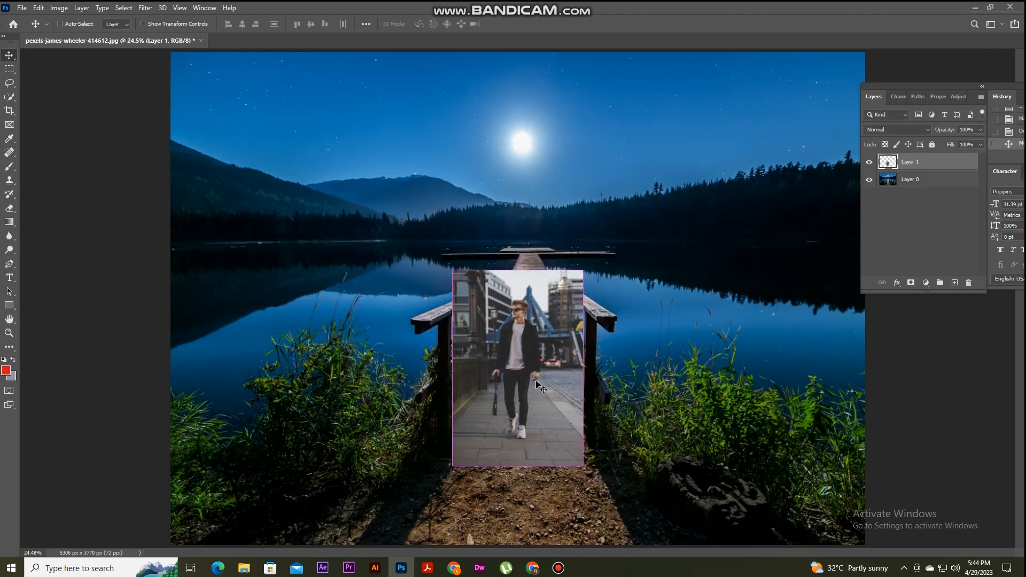
{"action": "key", "text": "ctrl+t"}
{"action": "left_click_drag", "start_coordinate": [583, 269], "coordinate": [618, 226]}
{"action": "left_click_drag", "start_coordinate": [507, 358], "coordinate": [496, 322]}
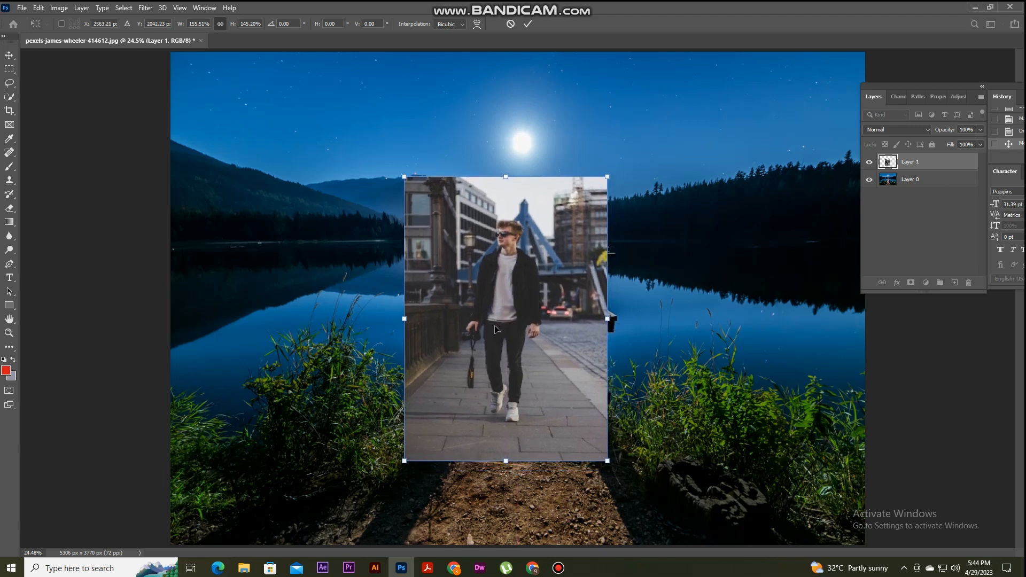
{"action": "key", "text": "Return"}
Select the walking man in the street photo with the Object Selection tool's Select Subject option.
{"action": "key", "text": "ctrl+plus"}
{"action": "key", "text": "ctrl+plus"}
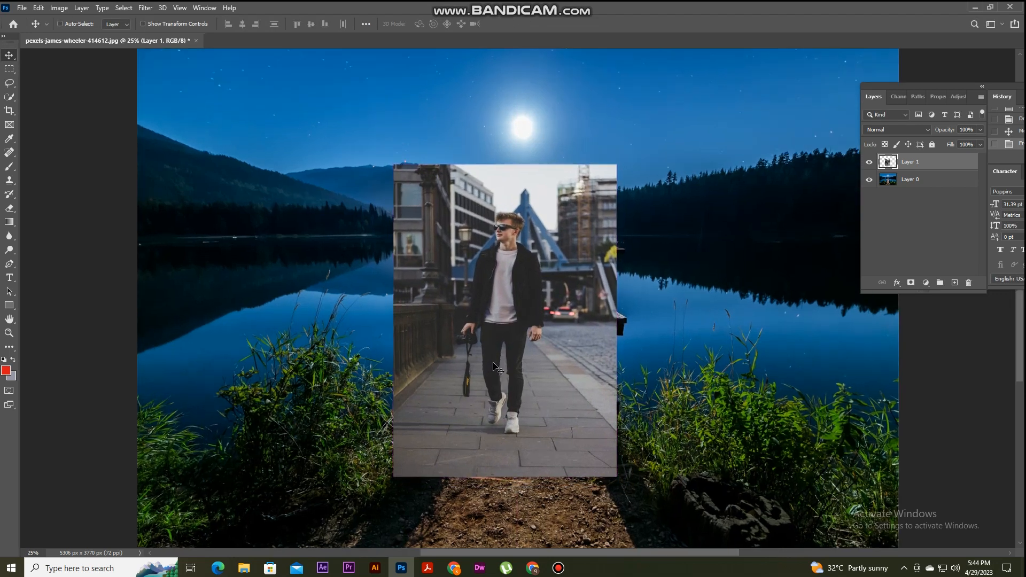
{"action": "key", "text": "ctrl+minus"}
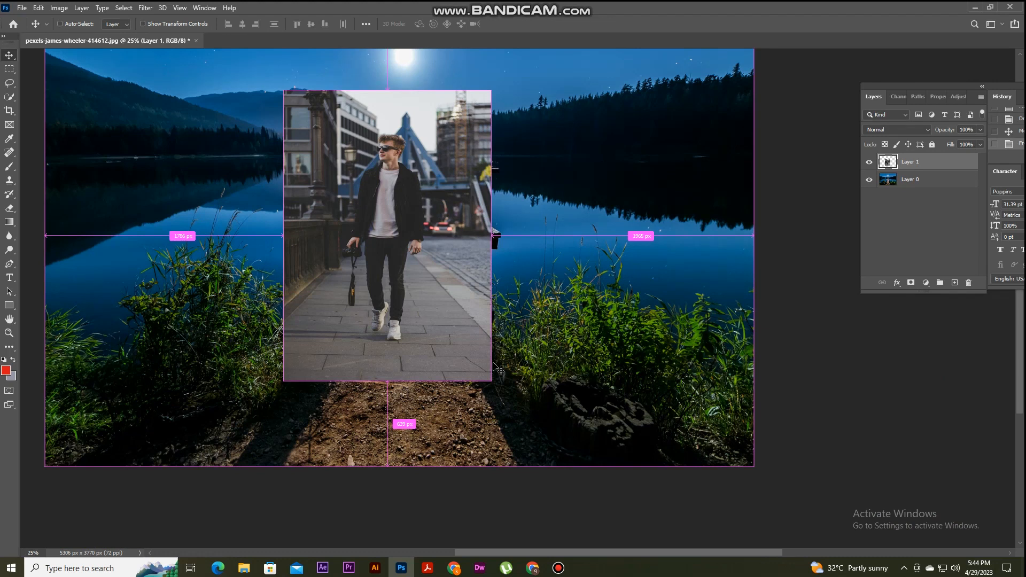
{"action": "key", "text": "ctrl+0"}
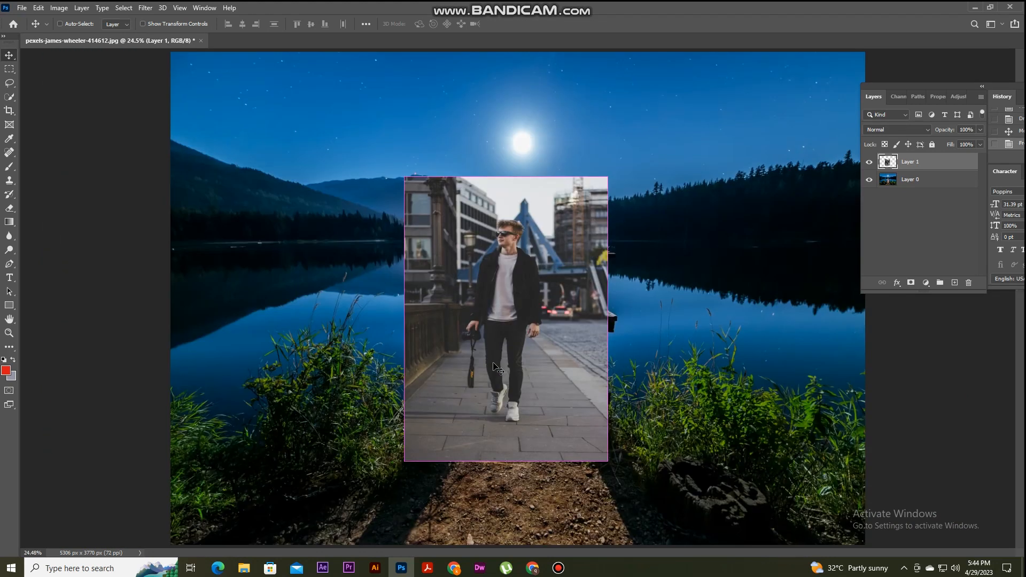
{"action": "key", "text": "ctrl+plus"}
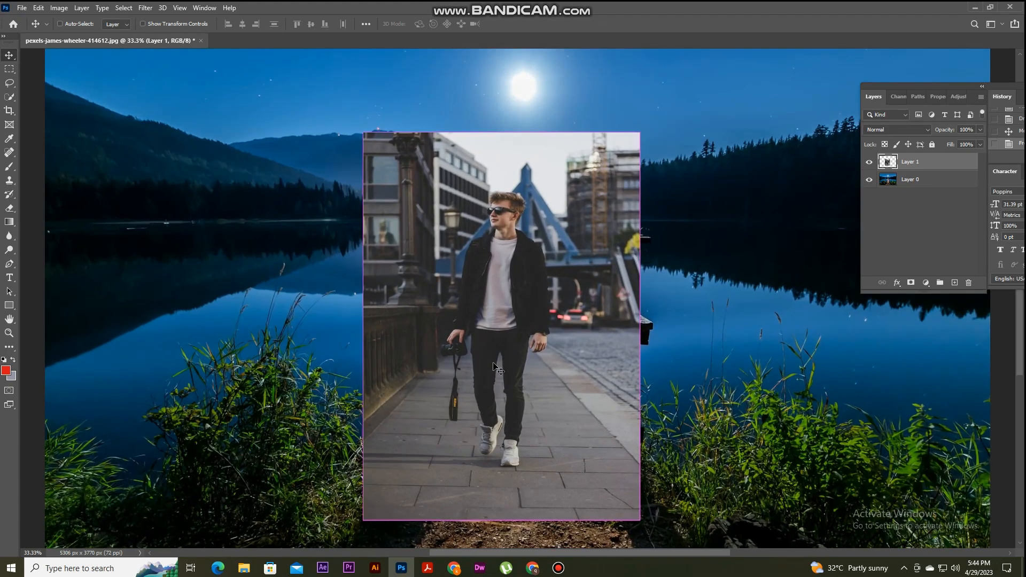
{"action": "left_click_drag", "start_coordinate": [477, 369], "coordinate": [435, 371]}
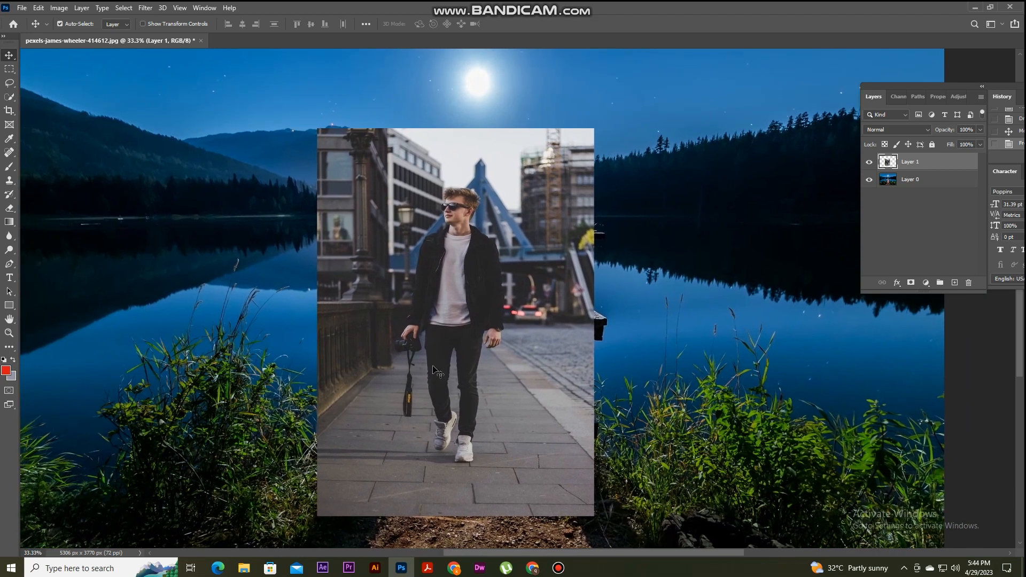
{"action": "left_click", "coordinate": [10, 140]}
{"action": "left_click", "coordinate": [9, 112]}
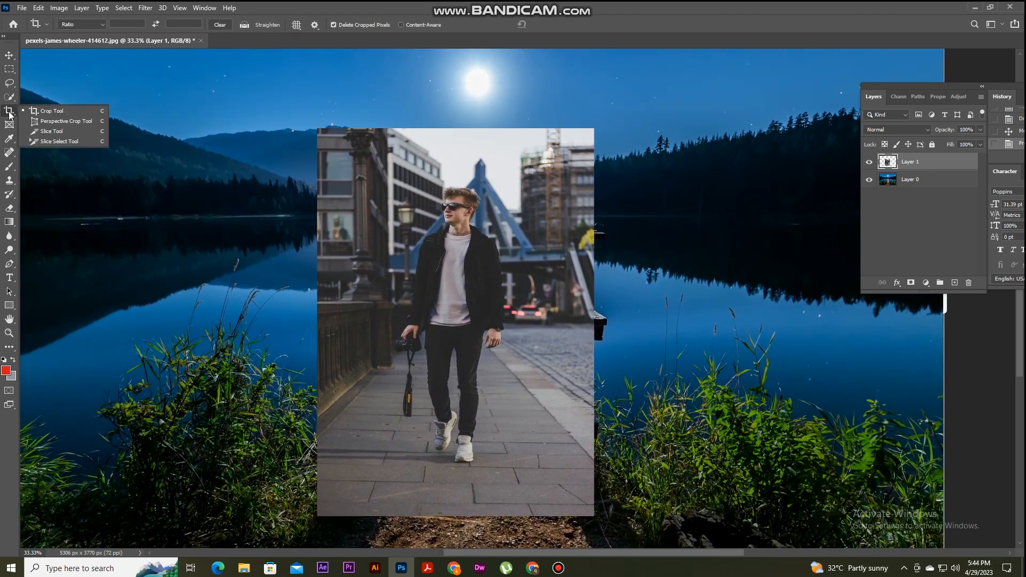
{"action": "left_click", "coordinate": [9, 97]}
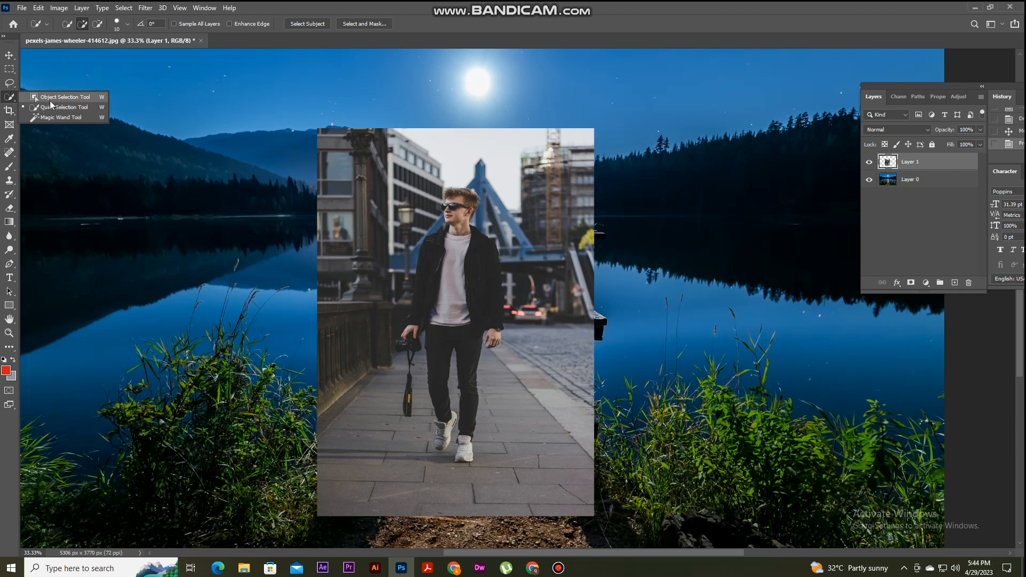
{"action": "left_click", "coordinate": [51, 108]}
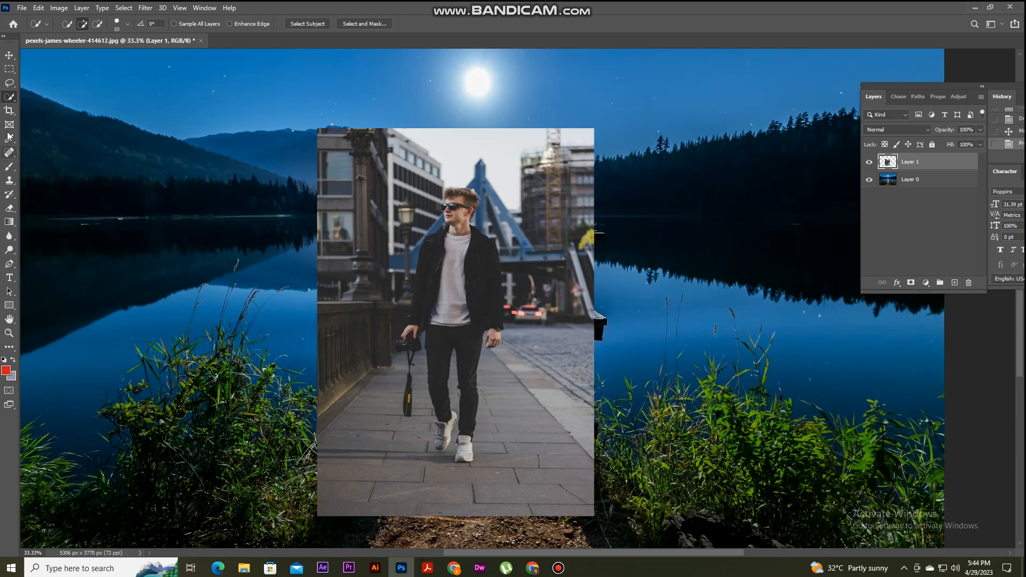
{"action": "right_click", "coordinate": [9, 97]}
{"action": "left_click", "coordinate": [58, 97]}
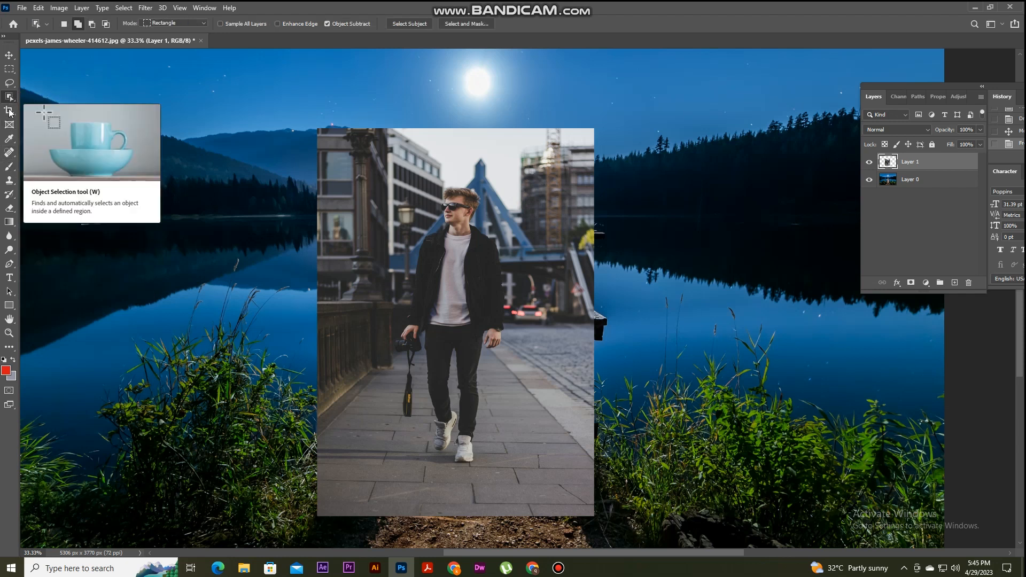
{"action": "left_click", "coordinate": [403, 24]}
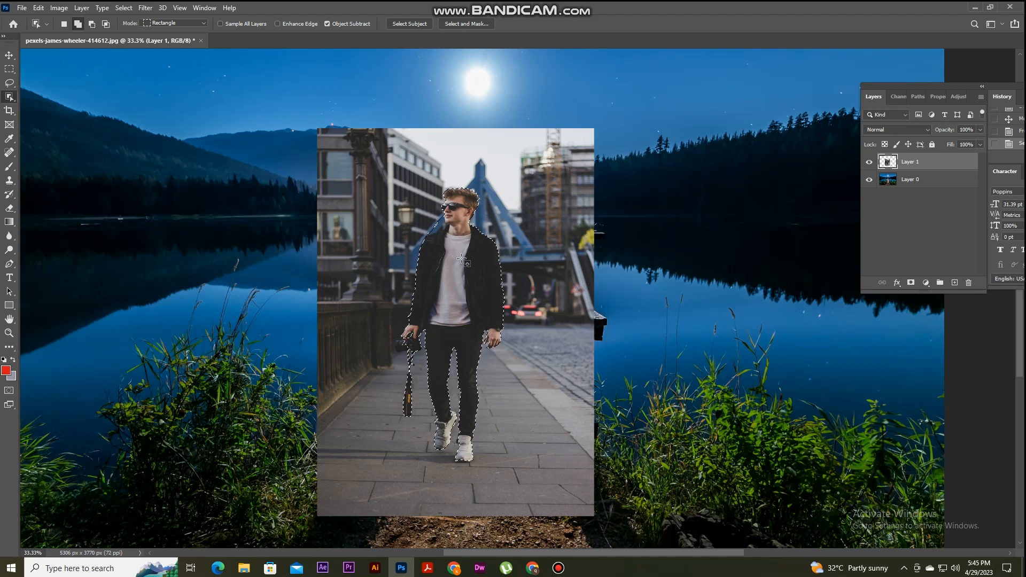
Refine the man's selection in Select and Mask with 100% transparency, 1 px radius, smooth 6 and 0.7 px feather.
{"action": "left_click", "coordinate": [466, 24]}
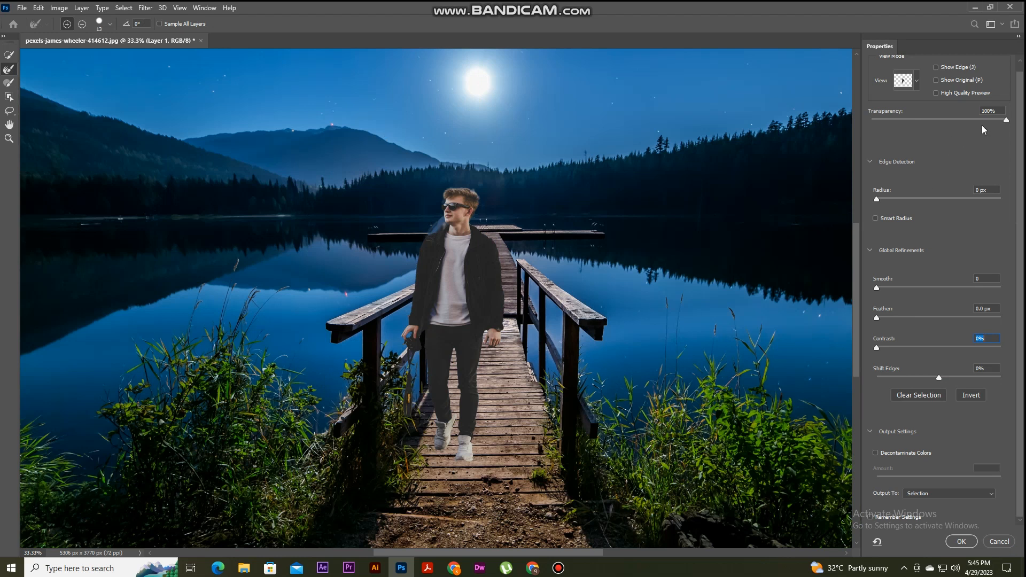
{"action": "left_click_drag", "start_coordinate": [982, 126], "coordinate": [1015, 125]}
{"action": "left_click_drag", "start_coordinate": [878, 199], "coordinate": [882, 198]}
{"action": "left_click", "coordinate": [870, 251]}
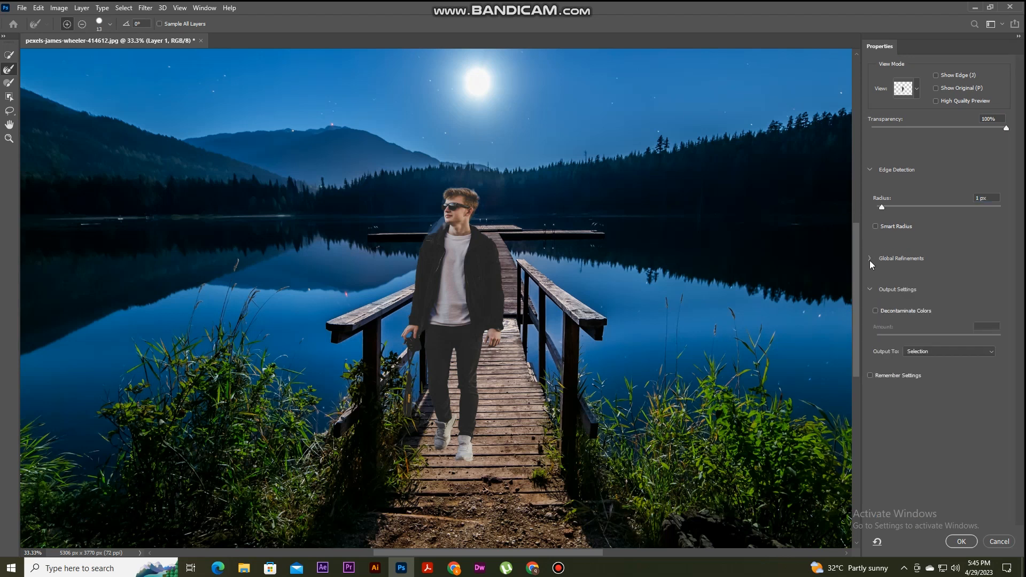
{"action": "left_click", "coordinate": [869, 259]}
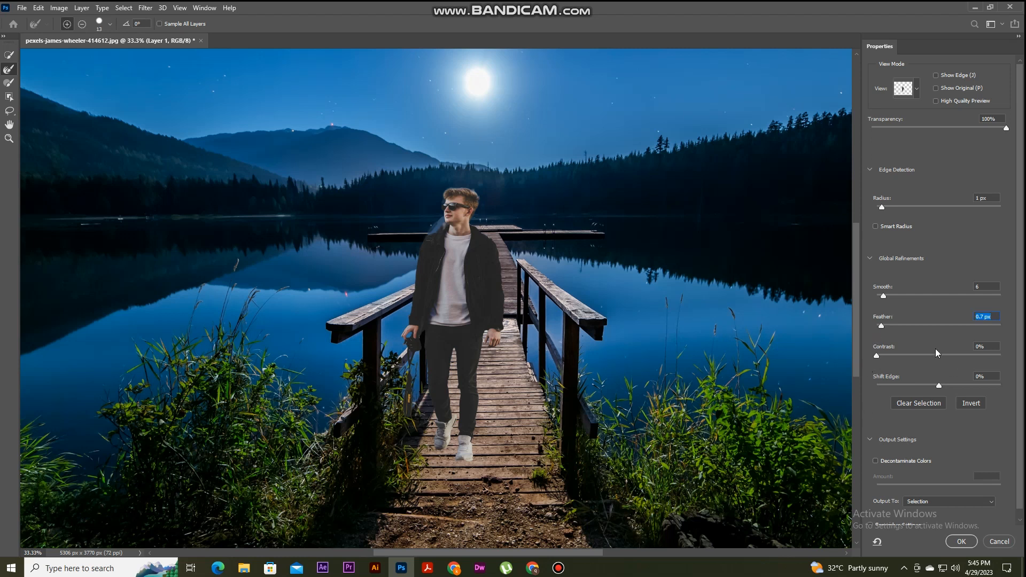
Output the refined selection of the man to a New Layer and apply it.
{"action": "scroll", "coordinate": [944, 450], "scroll_direction": "down", "scroll_amount": 1}
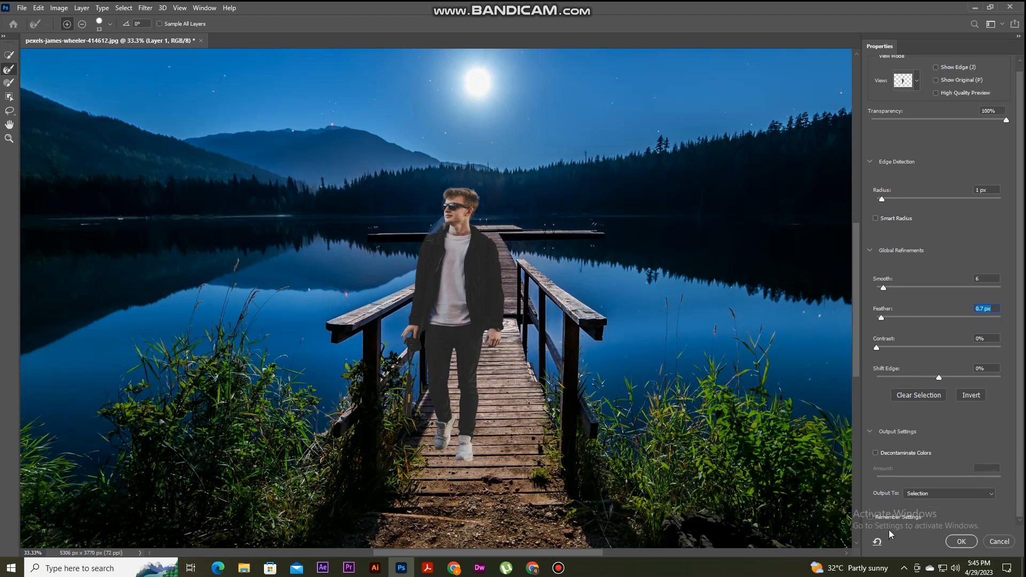
{"action": "left_click", "coordinate": [922, 495]}
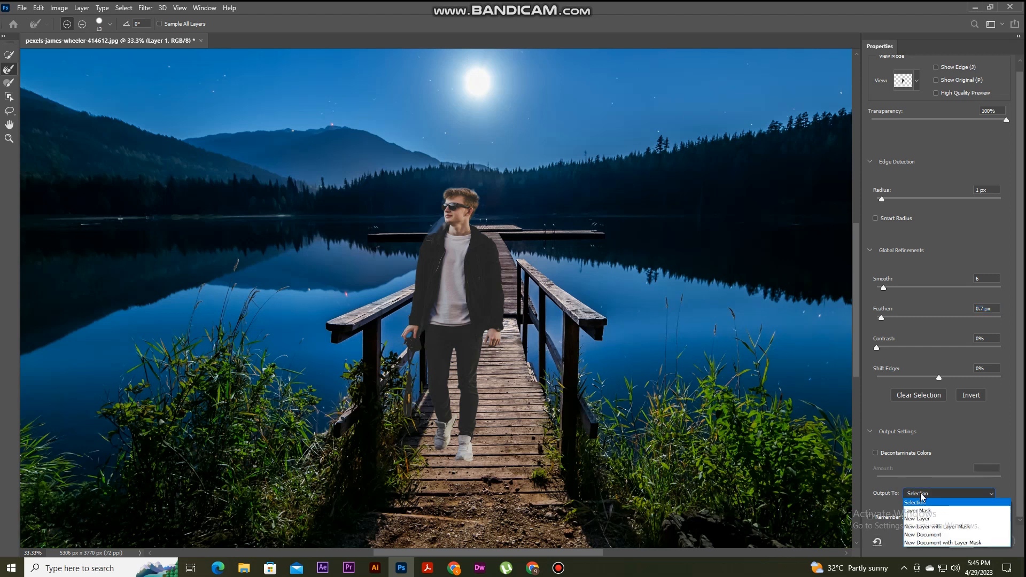
{"action": "left_click", "coordinate": [914, 520]}
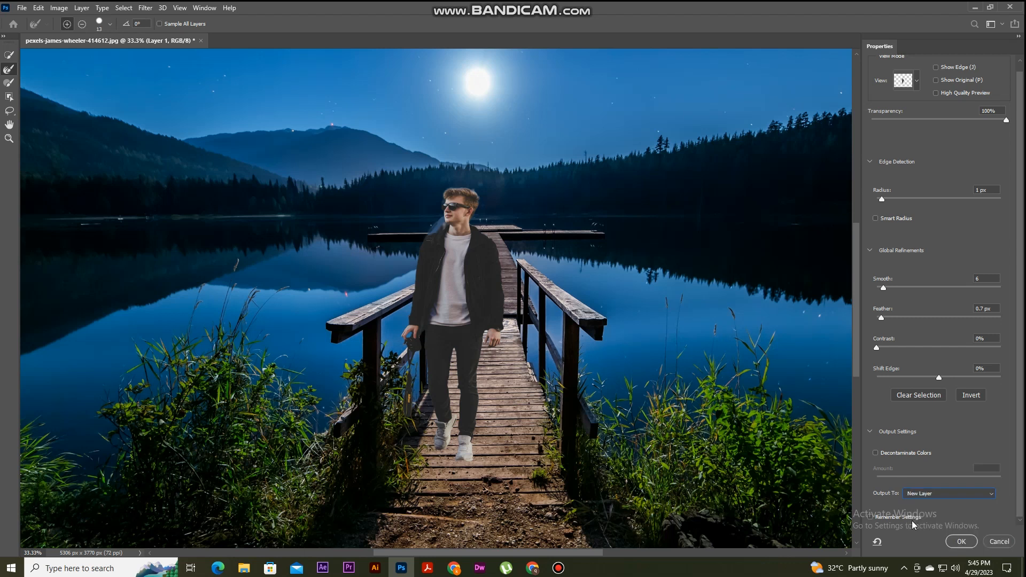
{"action": "left_click", "coordinate": [960, 542]}
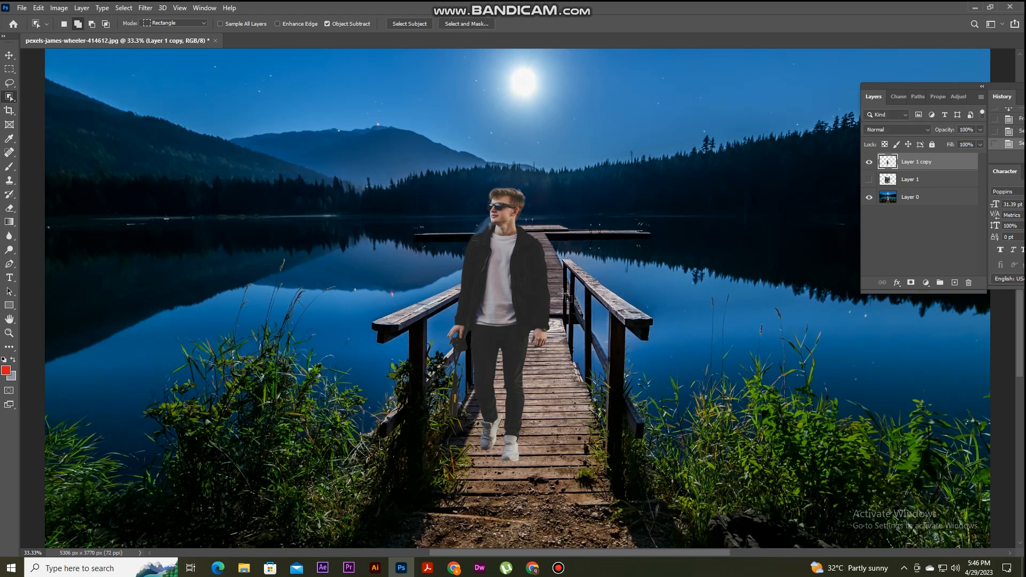
Compare the cut-out with the original photo by toggling the visibility of Layer 1 copy and Layer 1.
{"action": "left_click", "coordinate": [9, 56]}
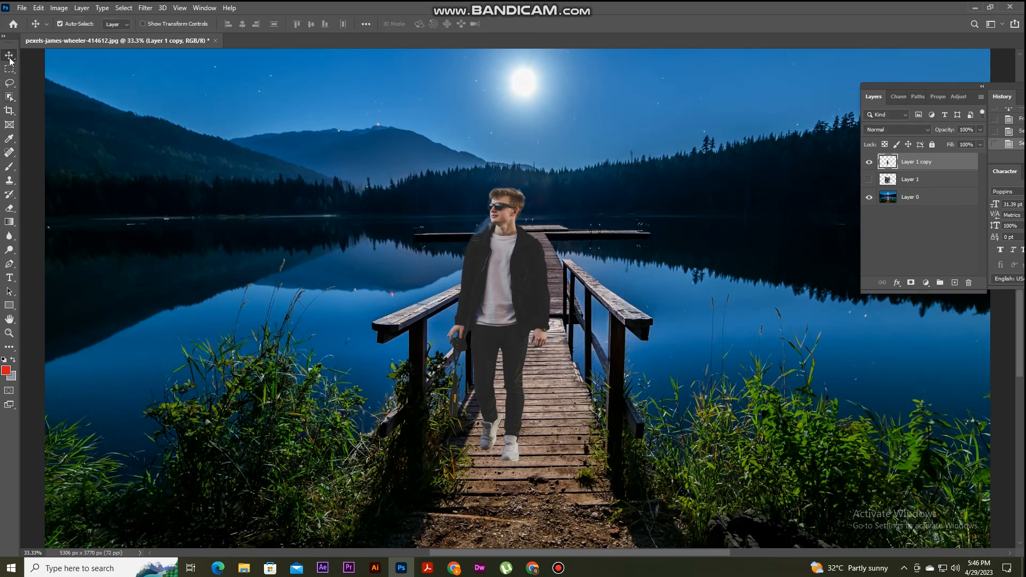
{"action": "left_click", "coordinate": [869, 162]}
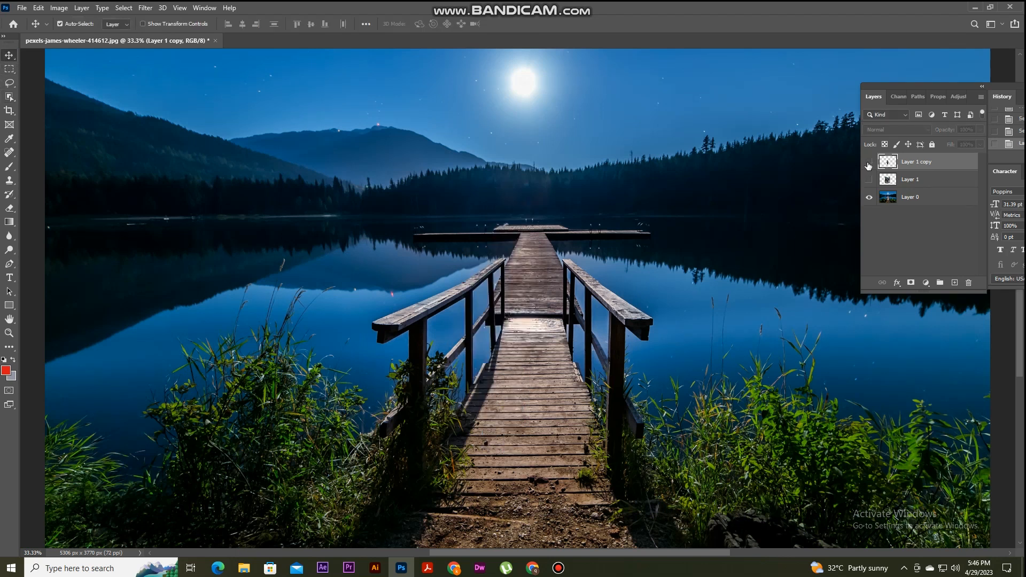
{"action": "left_click", "coordinate": [868, 162]}
{"action": "left_click", "coordinate": [868, 180]}
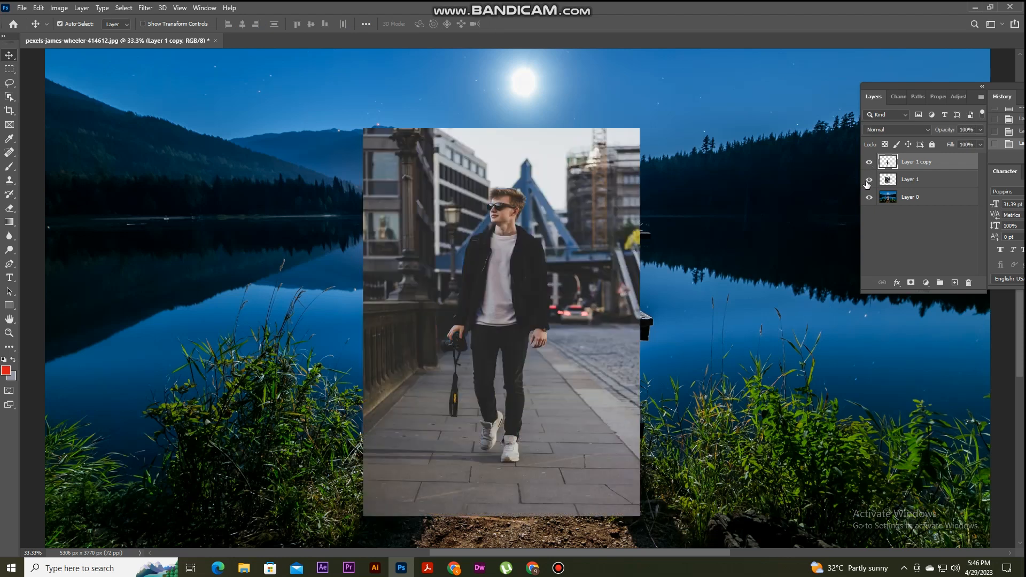
{"action": "left_click", "coordinate": [868, 179]}
{"action": "left_click", "coordinate": [868, 179]}
{"action": "left_click", "coordinate": [868, 179]}
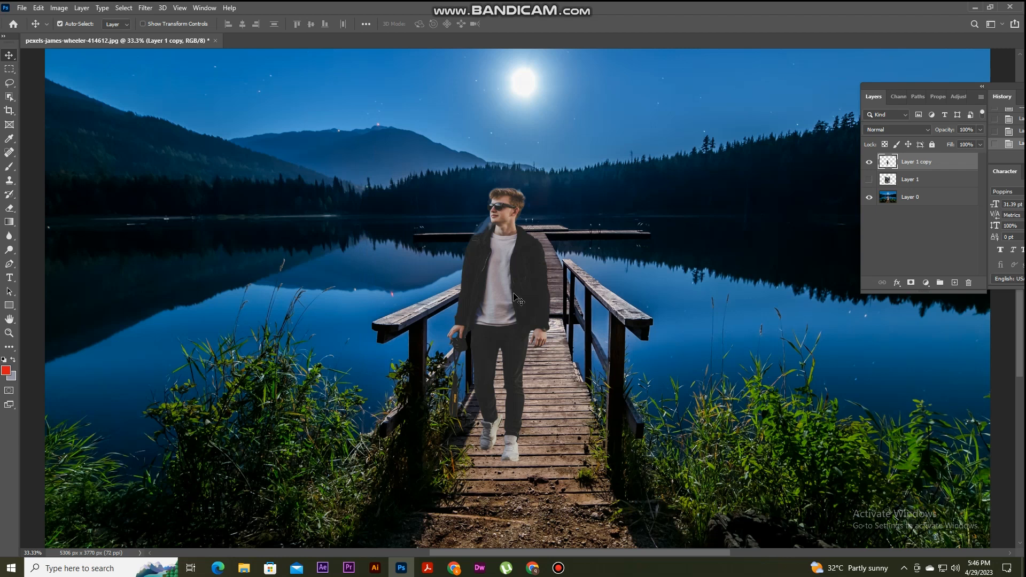
Erase the outer edge of the leftover blue background above the jacket shoulder using a size 30 eraser.
{"action": "key", "text": "ctrl+plus"}
{"action": "key", "text": "ctrl+plus"}
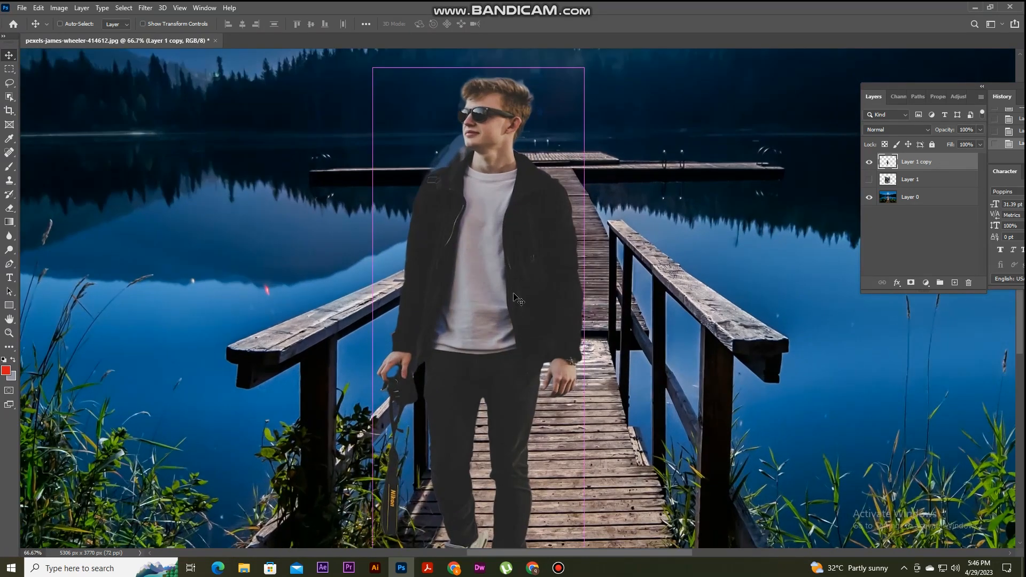
{"action": "key", "text": "ctrl+plus"}
{"action": "key", "text": "space"}
{"action": "left_click_drag", "start_coordinate": [497, 270], "coordinate": [532, 367]}
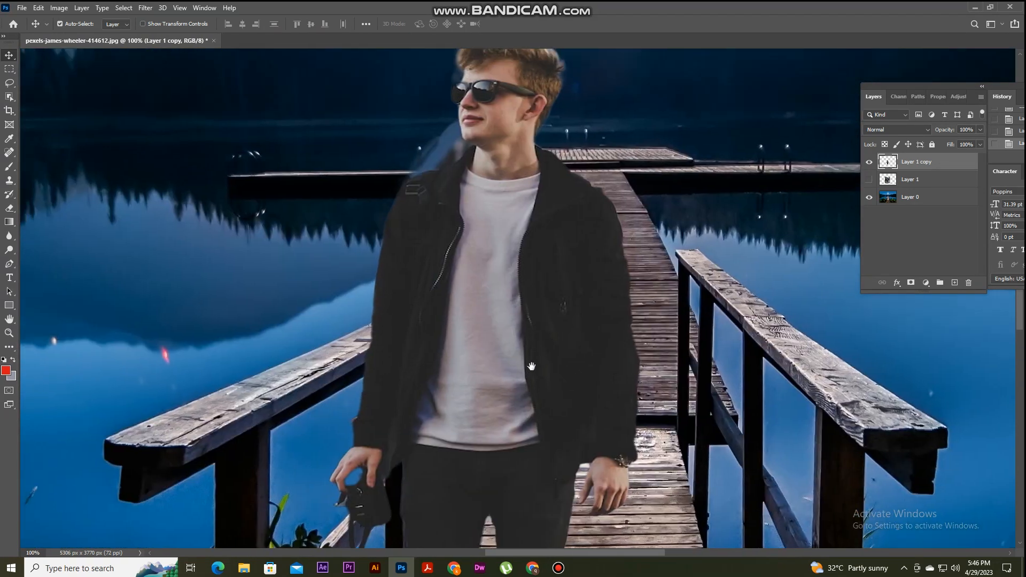
{"action": "left_click_drag", "start_coordinate": [517, 328], "coordinate": [519, 339]}
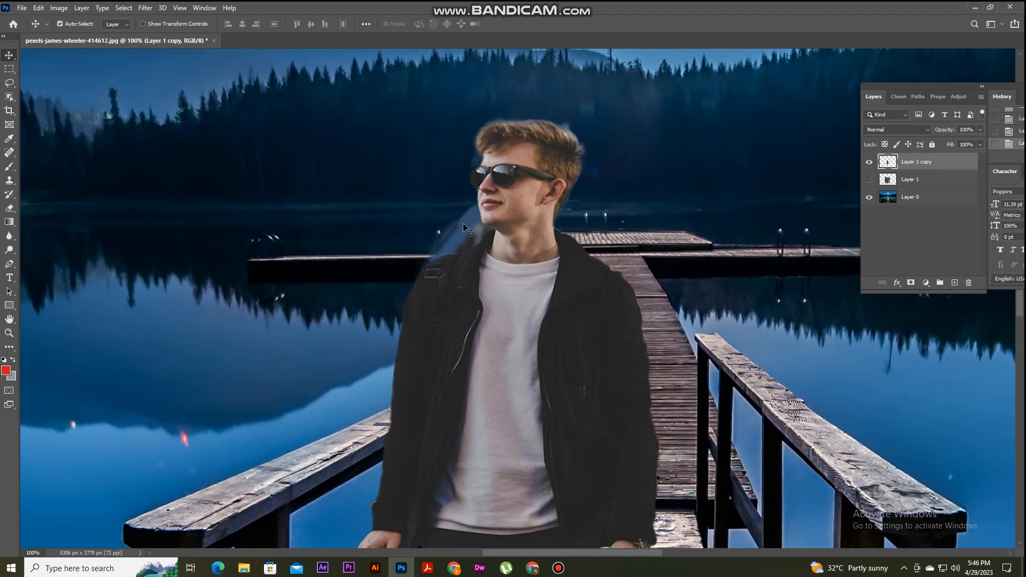
{"action": "left_click", "coordinate": [9, 209]}
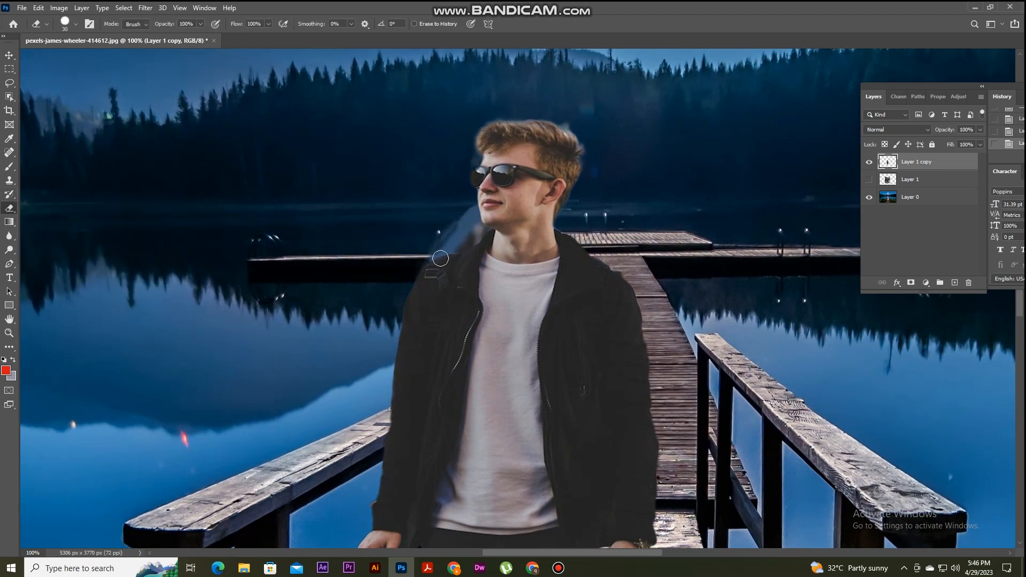
{"action": "mouse_move", "coordinate": [441, 259]}
{"action": "left_mouse_down"}
{"action": "mouse_move", "coordinate": [435, 238]}
{"action": "mouse_move", "coordinate": [463, 212]}
{"action": "left_mouse_up"}
Erase the remaining blue background between the man's chin, collar and shoulder using eraser sizes down to 9 and 15.
{"action": "key", "text": "ctrl+plus"}
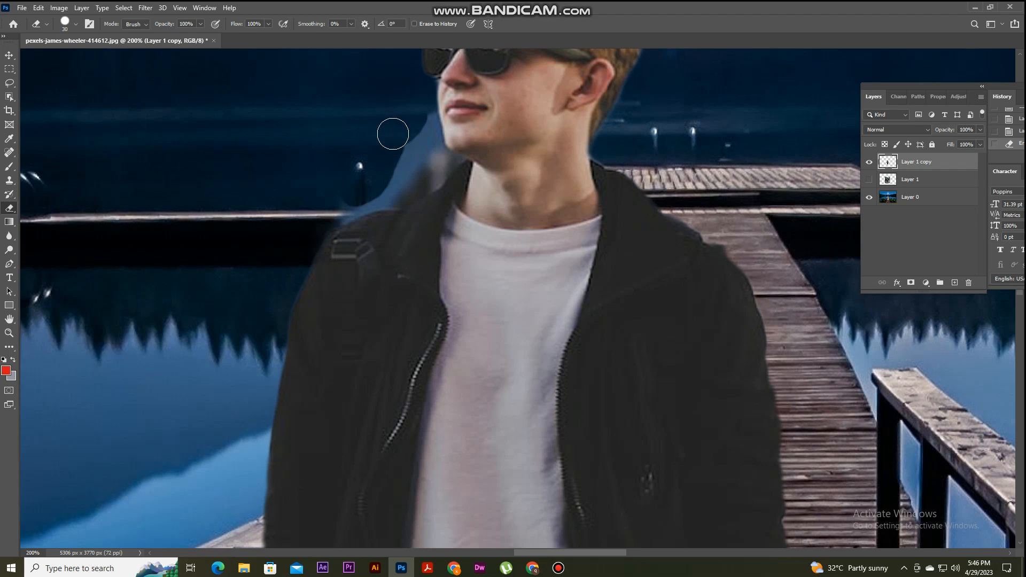
{"action": "mouse_move", "coordinate": [401, 152]}
{"action": "left_mouse_down"}
{"action": "mouse_move", "coordinate": [341, 207]}
{"action": "mouse_move", "coordinate": [402, 183]}
{"action": "mouse_move", "coordinate": [407, 197]}
{"action": "mouse_move", "coordinate": [459, 162]}
{"action": "mouse_move", "coordinate": [432, 141]}
{"action": "left_mouse_up"}
{"action": "key", "text": "bracketleft"}
{"action": "key", "text": "bracketleft"}
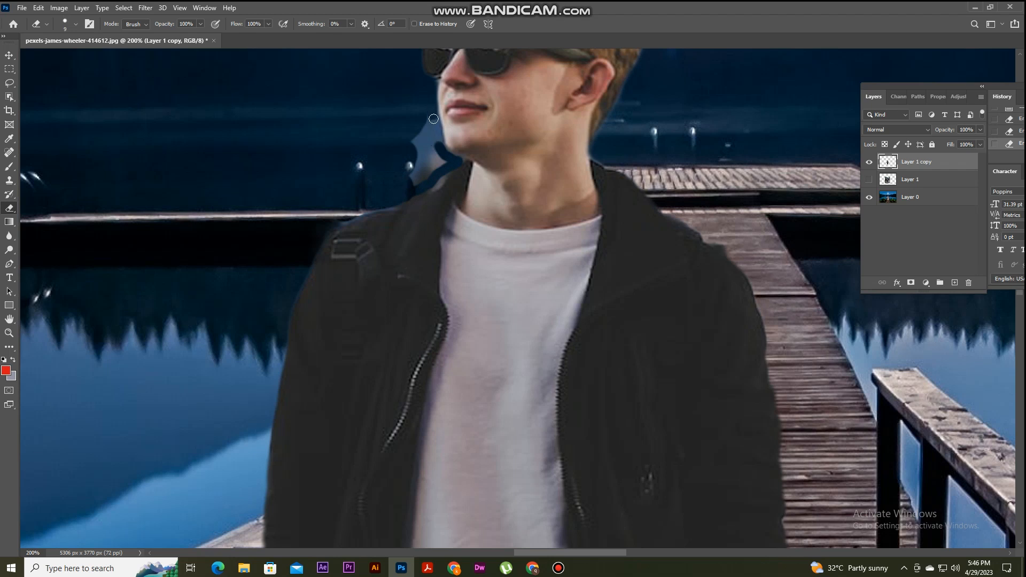
{"action": "mouse_move", "coordinate": [439, 145]}
{"action": "left_mouse_down"}
{"action": "mouse_move", "coordinate": [425, 121]}
{"action": "mouse_move", "coordinate": [424, 154]}
{"action": "mouse_move", "coordinate": [417, 125]}
{"action": "mouse_move", "coordinate": [412, 152]}
{"action": "left_mouse_up"}
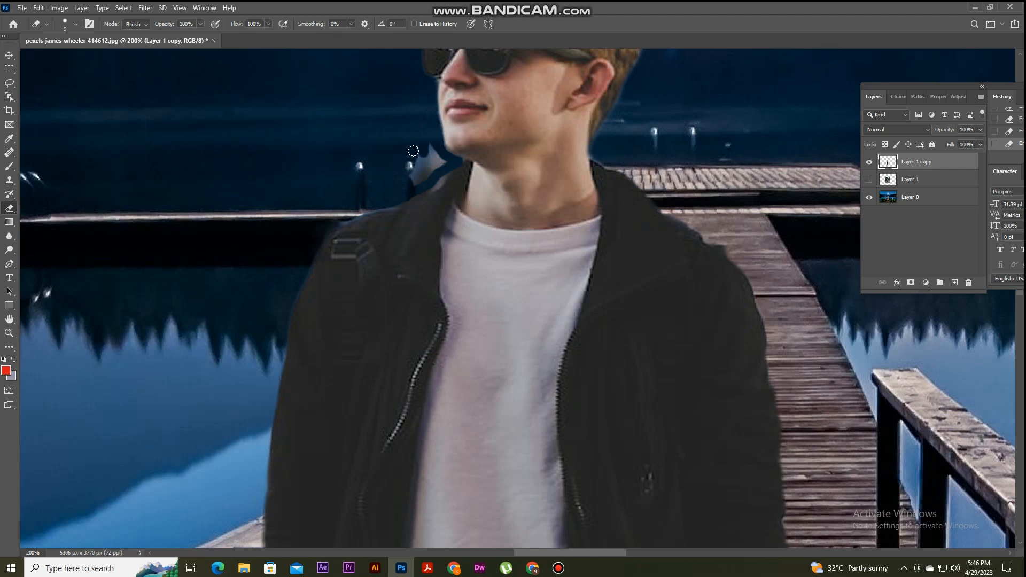
{"action": "key", "text": "bracketright"}
{"action": "mouse_move", "coordinate": [417, 156]}
{"action": "left_mouse_down"}
{"action": "mouse_move", "coordinate": [428, 161]}
{"action": "mouse_move", "coordinate": [410, 172]}
{"action": "mouse_move", "coordinate": [428, 172]}
{"action": "mouse_move", "coordinate": [391, 194]}
{"action": "left_mouse_up"}
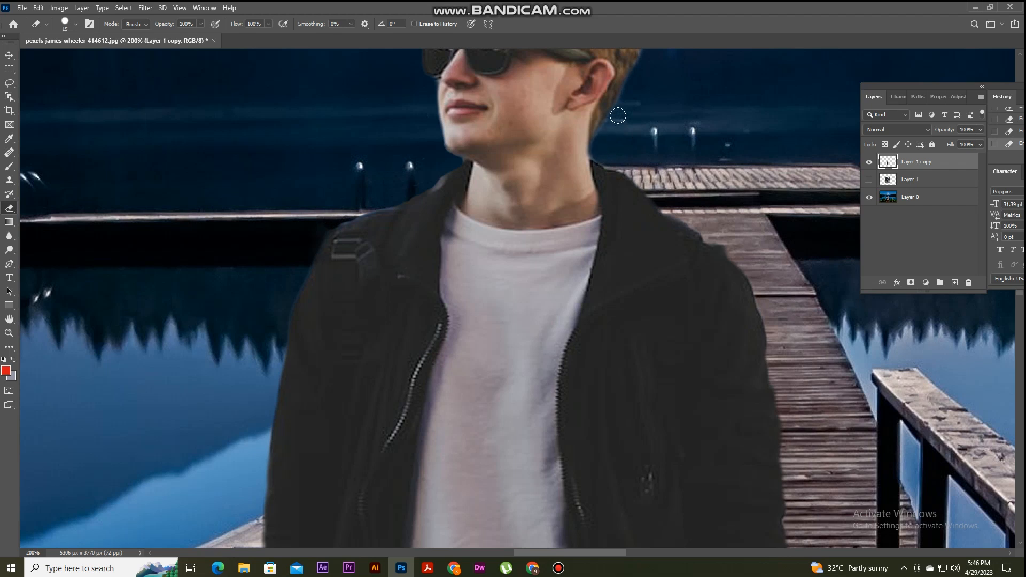
Try erasing the light fringe around the man's hair, and undo the strokes.
{"action": "left_click_drag", "start_coordinate": [652, 98], "coordinate": [633, 269]}
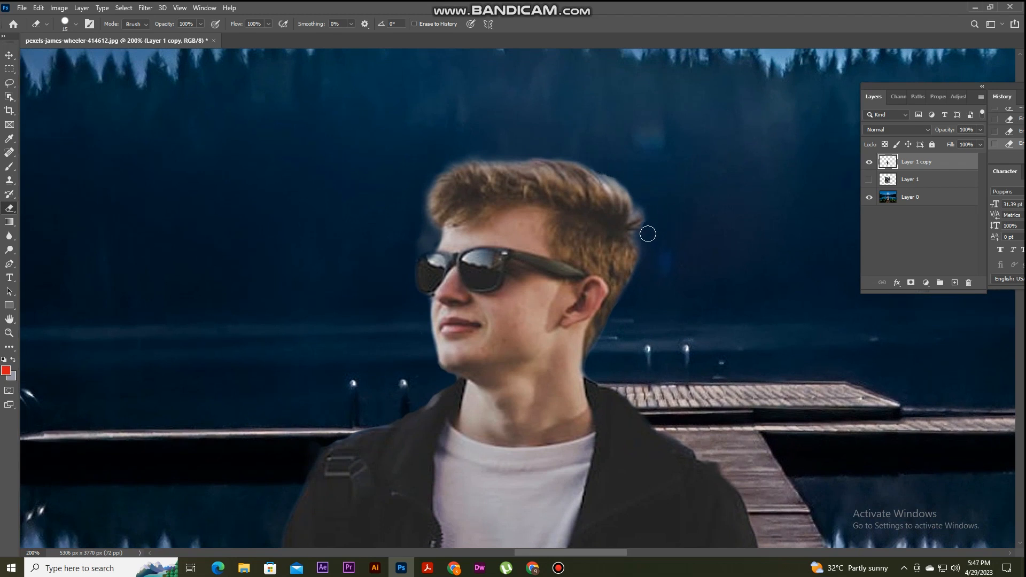
{"action": "mouse_move", "coordinate": [648, 234]}
{"action": "left_mouse_down"}
{"action": "mouse_move", "coordinate": [647, 210]}
{"action": "mouse_move", "coordinate": [607, 164]}
{"action": "left_mouse_up"}
{"action": "mouse_move", "coordinate": [406, 206]}
{"action": "left_mouse_down"}
{"action": "mouse_move", "coordinate": [436, 170]}
{"action": "mouse_move", "coordinate": [472, 154]}
{"action": "mouse_move", "coordinate": [604, 159]}
{"action": "mouse_move", "coordinate": [546, 150]}
{"action": "mouse_move", "coordinate": [492, 161]}
{"action": "mouse_move", "coordinate": [596, 162]}
{"action": "mouse_move", "coordinate": [568, 151]}
{"action": "left_mouse_up"}
{"action": "key", "text": "ctrl+z"}
{"action": "key", "text": "ctrl+z"}
Erase the leftover halo beside the man's forehead, just above the sunglasses.
{"action": "left_click_drag", "start_coordinate": [422, 234], "coordinate": [429, 233]}
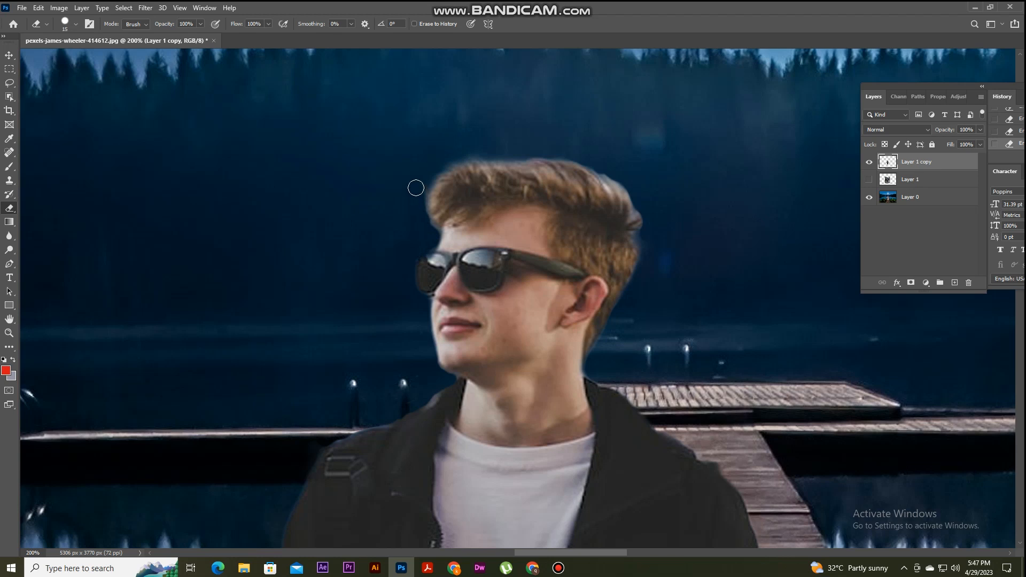
{"action": "key", "text": "ctrl+0"}
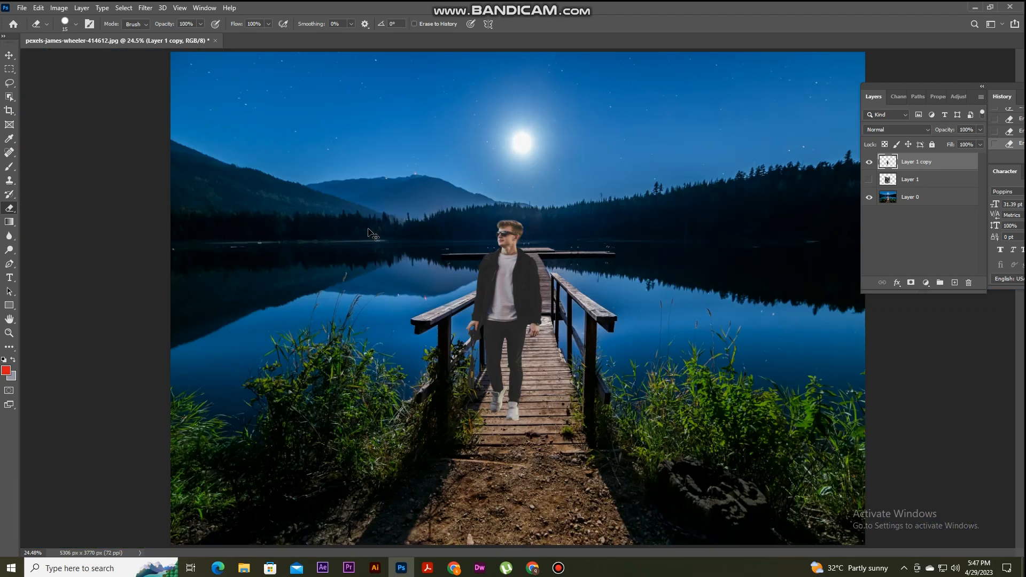
{"action": "key", "text": "ctrl+plus"}
{"action": "key", "text": "ctrl+plus"}
{"action": "key", "text": "ctrl+plus"}
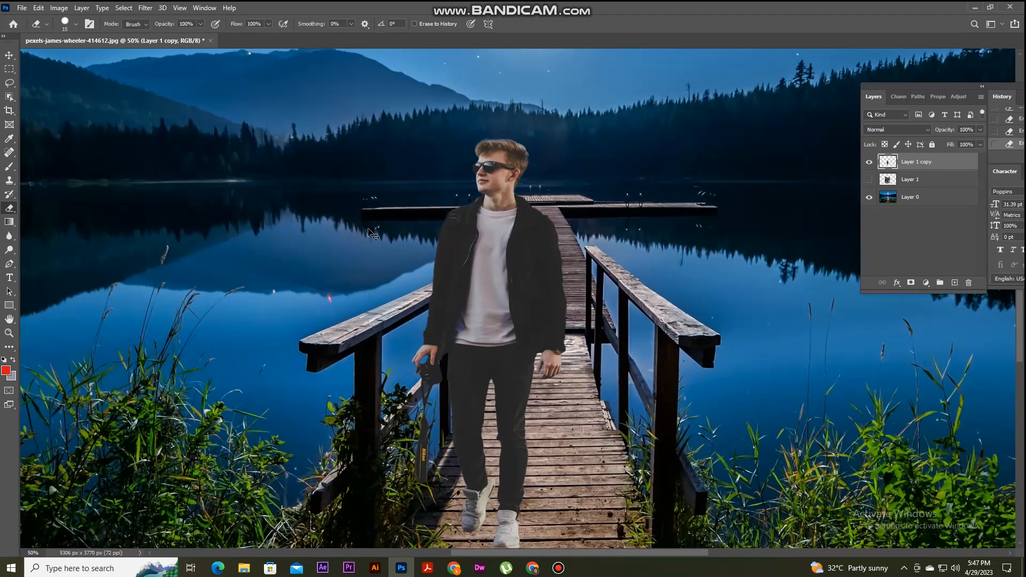
{"action": "left_click", "coordinate": [9, 55]}
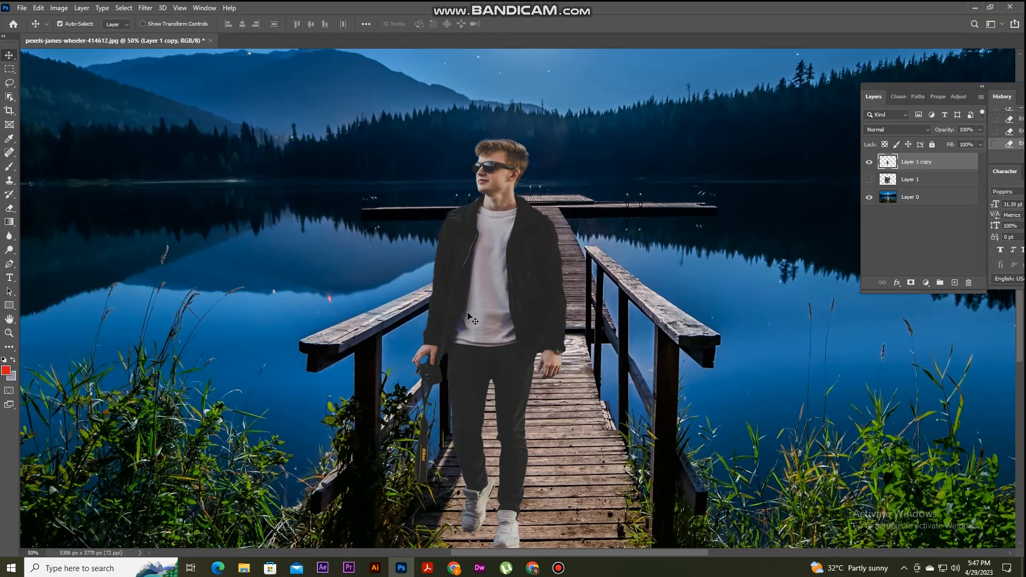
{"action": "left_click", "coordinate": [962, 96]}
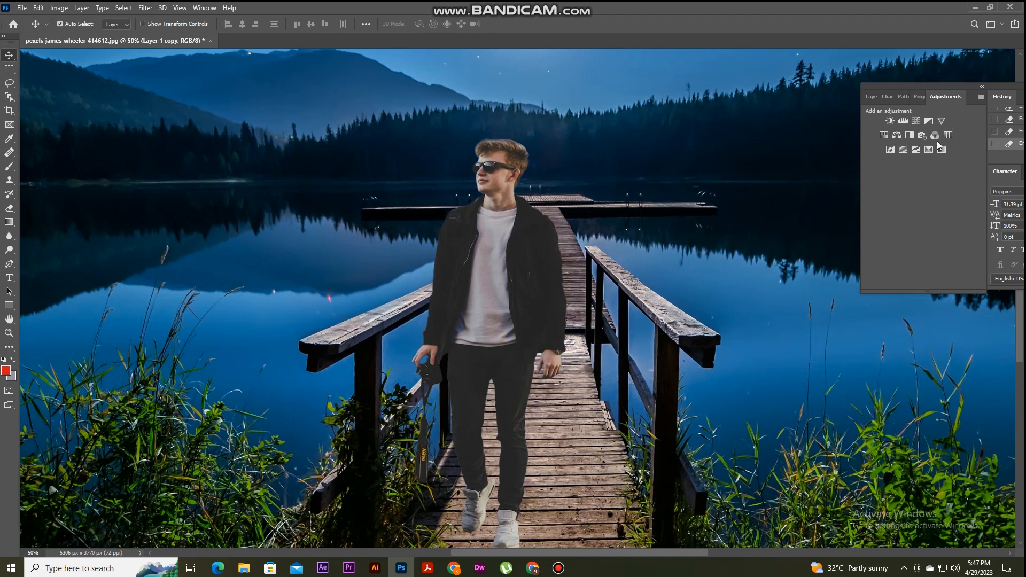
{"action": "left_click", "coordinate": [903, 120]}
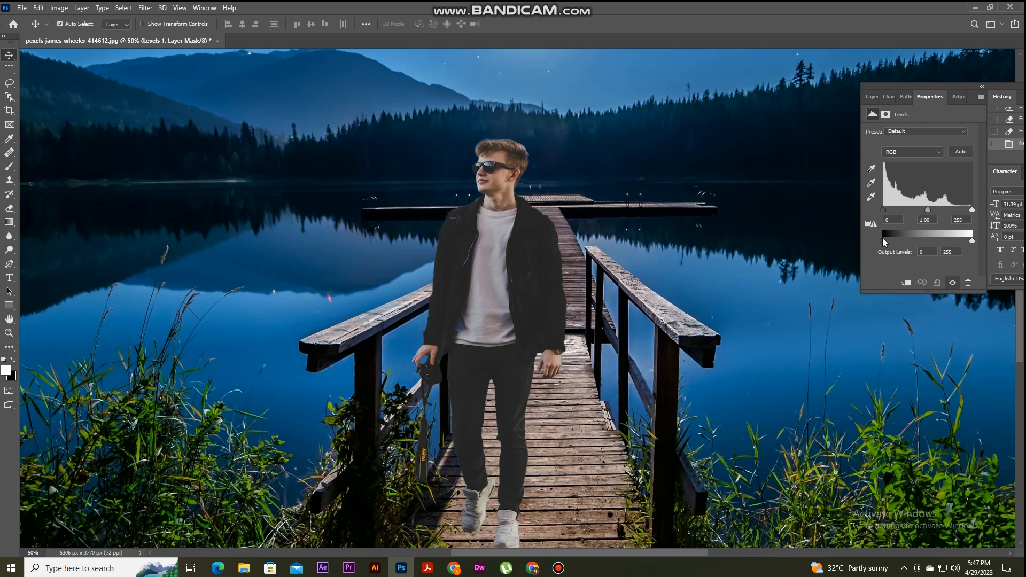
{"action": "mouse_move", "coordinate": [883, 241]}
{"action": "left_mouse_down"}
{"action": "mouse_move", "coordinate": [896, 238]}
{"action": "mouse_move", "coordinate": [884, 238]}
{"action": "left_mouse_up"}
{"action": "left_click", "coordinate": [873, 96]}
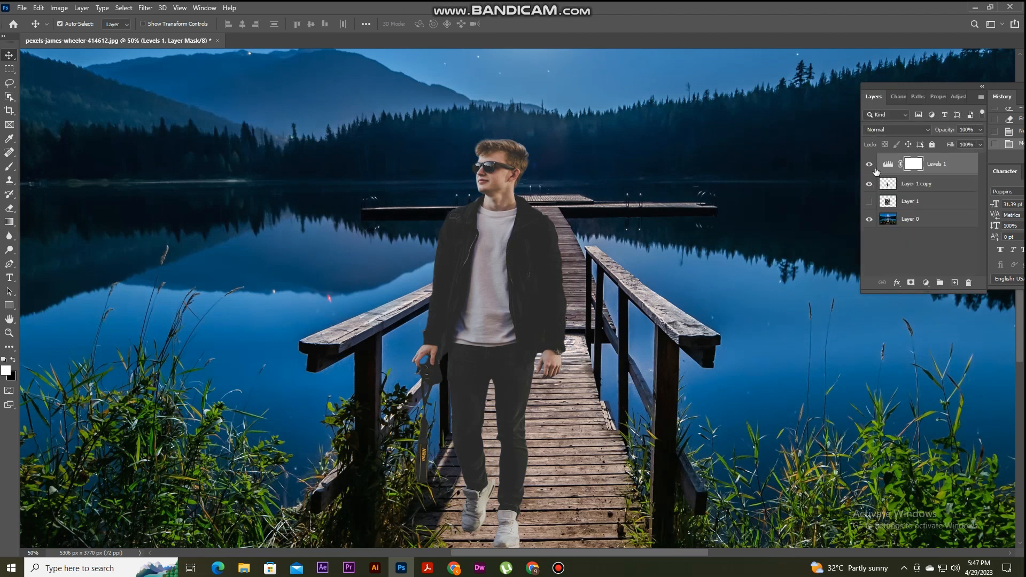
{"action": "left_click", "coordinate": [919, 188]}
{"action": "left_click", "coordinate": [934, 166]}
{"action": "left_click", "coordinate": [968, 282]}
{"action": "key", "text": "Return"}
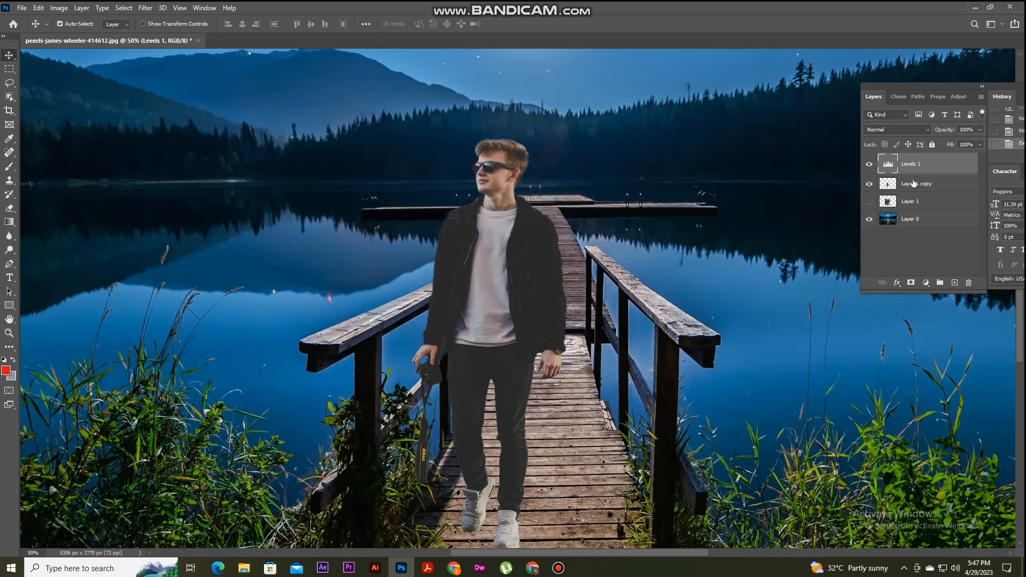
{"action": "left_click", "coordinate": [915, 185]}
{"action": "left_click", "coordinate": [915, 166]}
{"action": "left_click", "coordinate": [968, 282]}
Start a Levels adjustment on the man's cutout layer with input levels 36, 1.31 and 244, and compare the preview.
{"action": "left_click", "coordinate": [463, 212]}
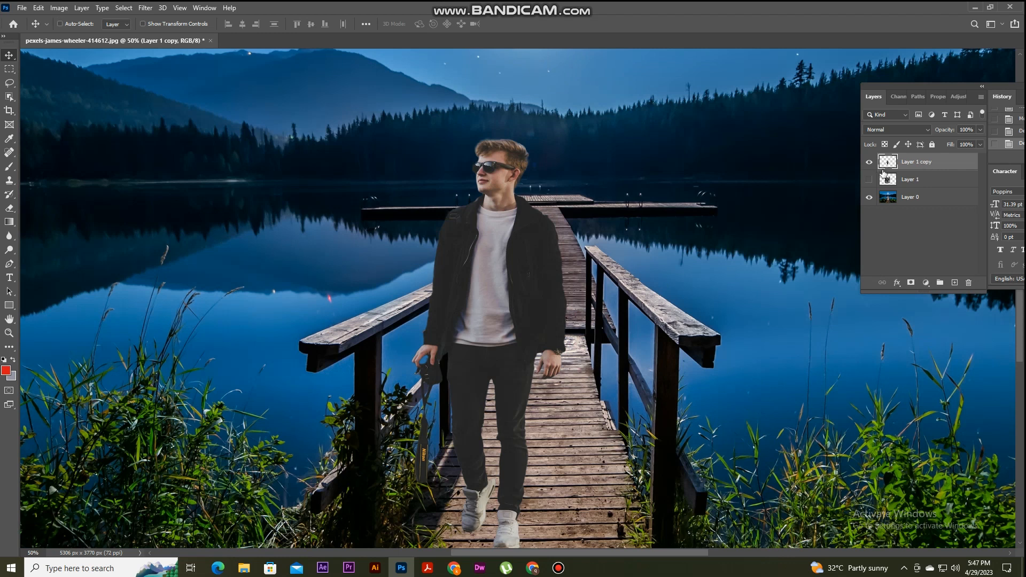
{"action": "key", "text": "ctrl+l"}
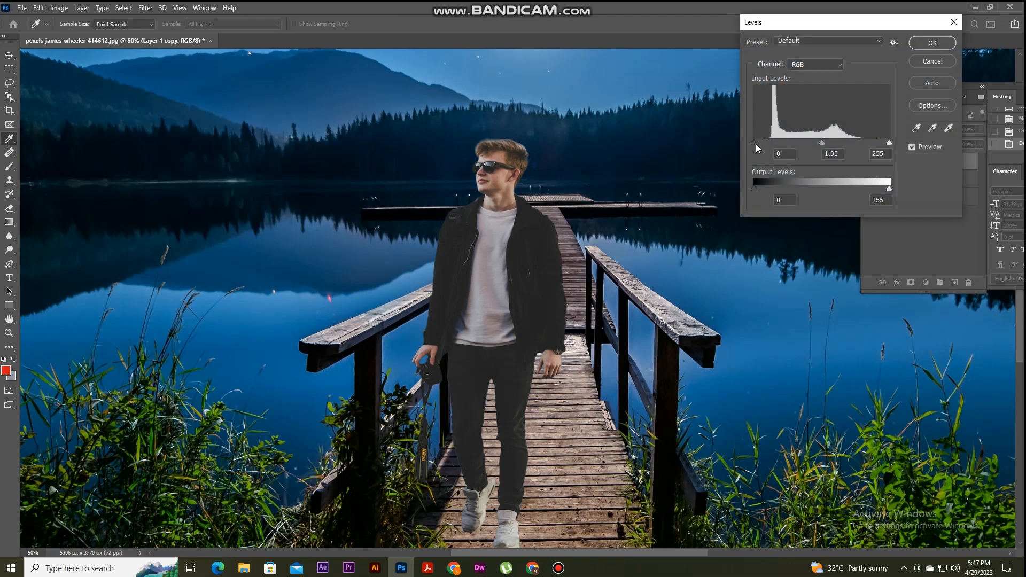
{"action": "left_click_drag", "start_coordinate": [755, 144], "coordinate": [764, 143]}
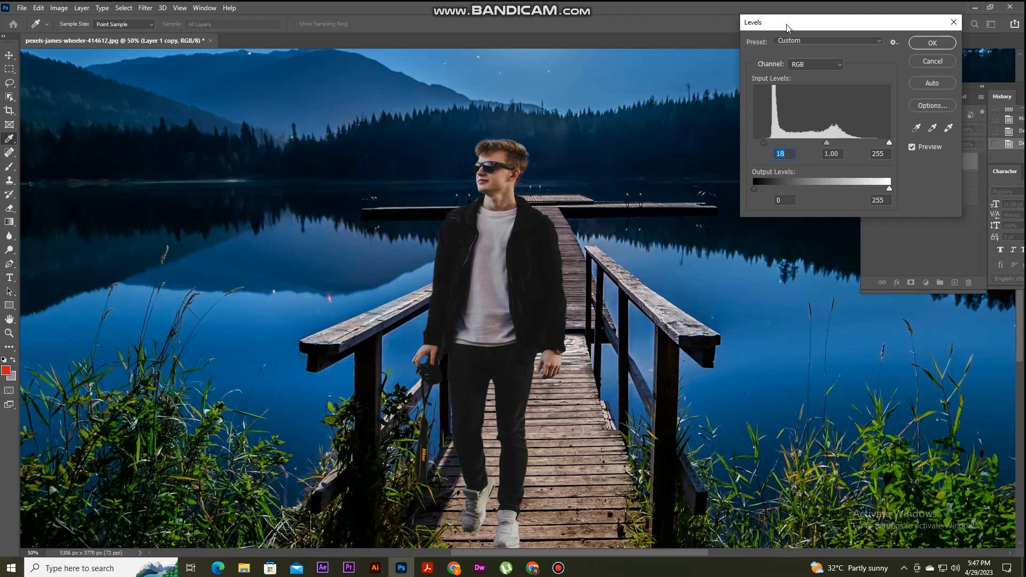
{"action": "left_click_drag", "start_coordinate": [787, 28], "coordinate": [678, 30]}
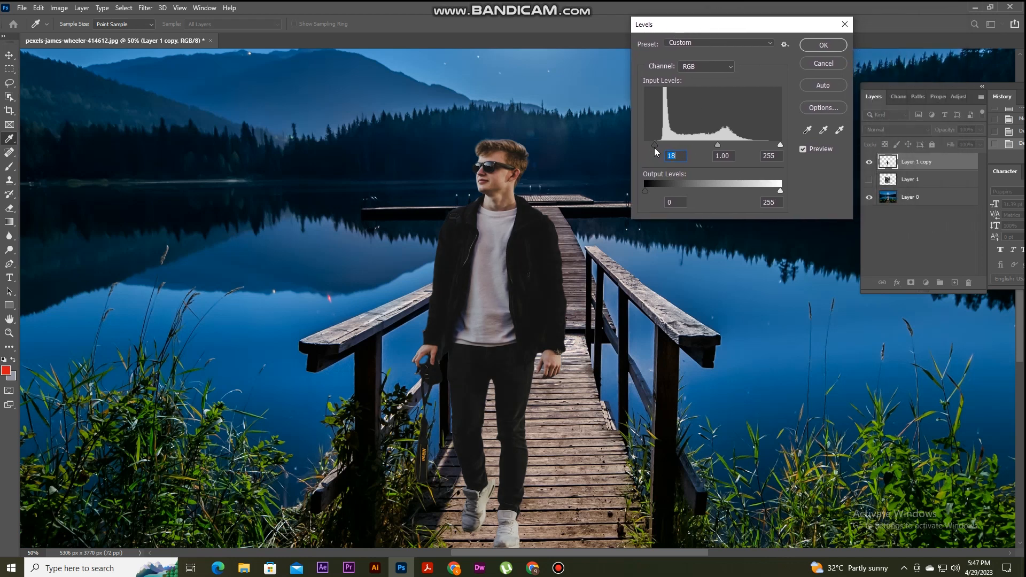
{"action": "left_click_drag", "start_coordinate": [658, 144], "coordinate": [665, 144]}
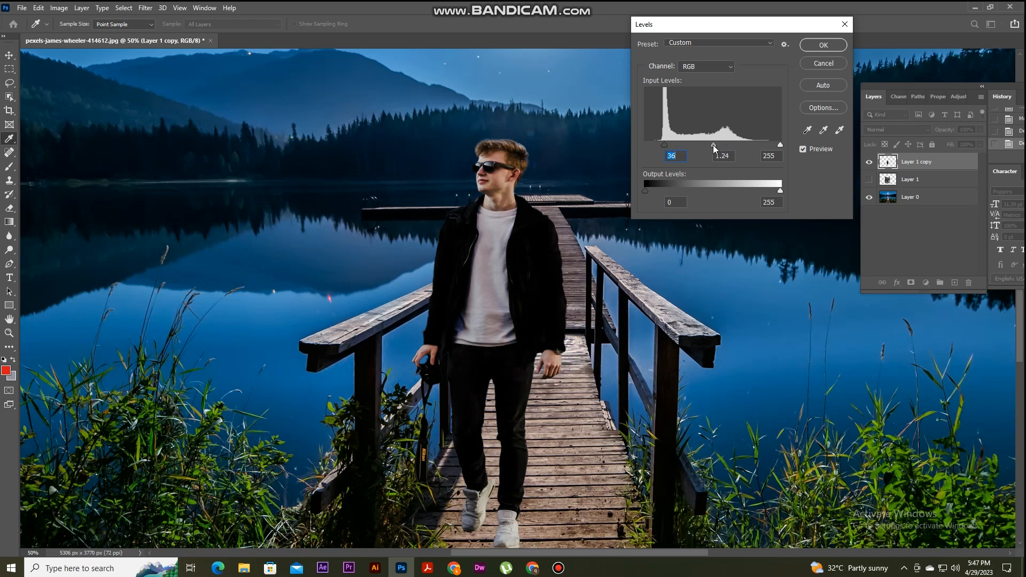
{"action": "left_click_drag", "start_coordinate": [711, 145], "coordinate": [775, 143]}
{"action": "left_click", "coordinate": [804, 150]}
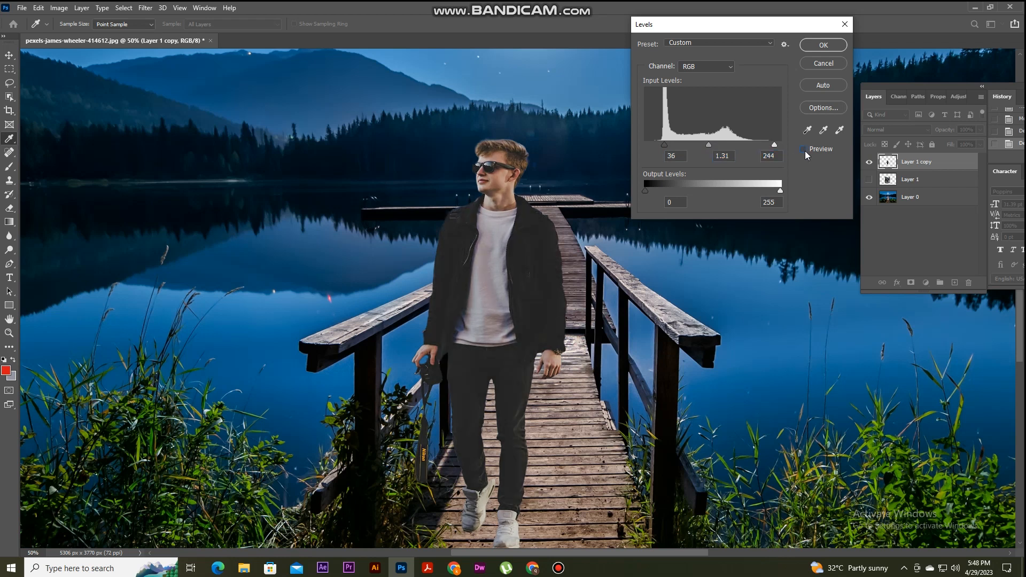
{"action": "left_click", "coordinate": [804, 150]}
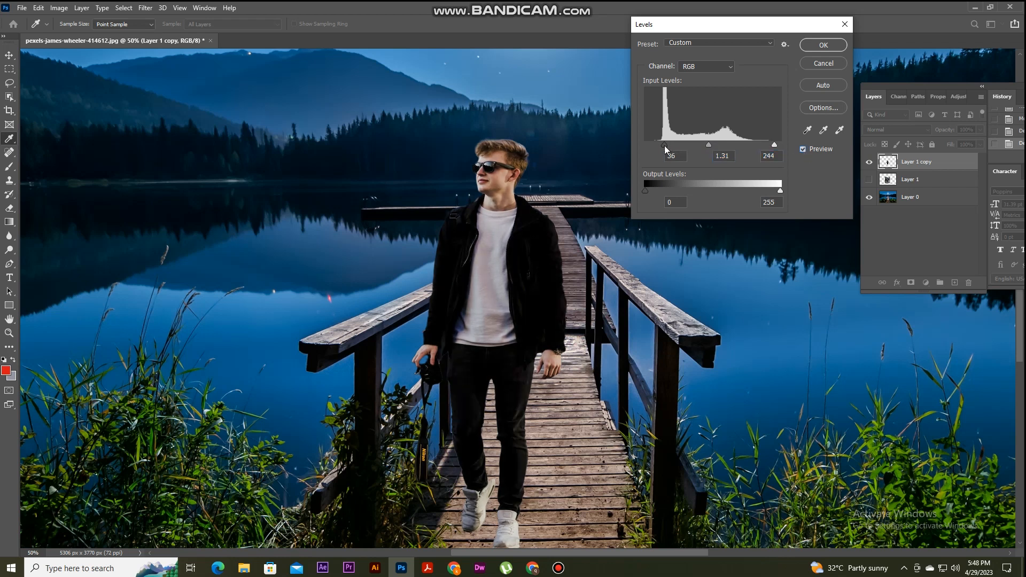
Refine the man's Levels to input values 42, 1.38 and 233, compare the preview, and apply the adjustment.
{"action": "left_click_drag", "start_coordinate": [665, 146], "coordinate": [668, 146]}
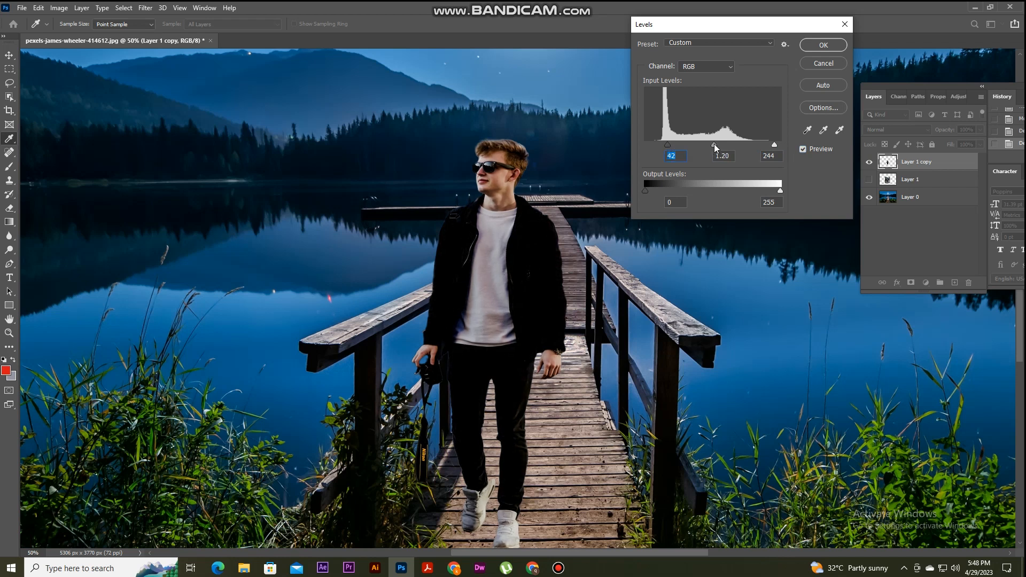
{"action": "left_click", "coordinate": [708, 144]}
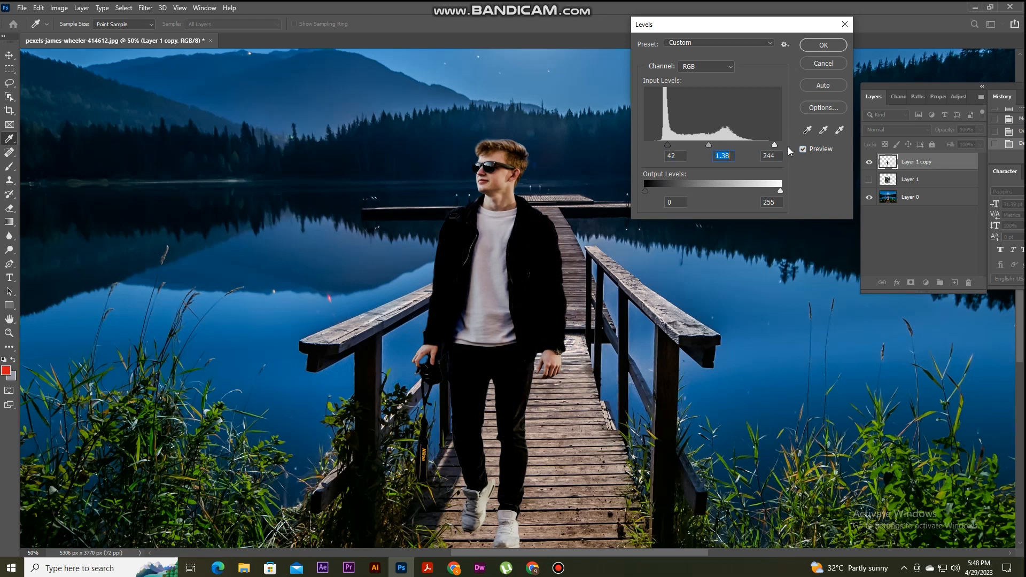
{"action": "left_click_drag", "start_coordinate": [775, 144], "coordinate": [768, 145]}
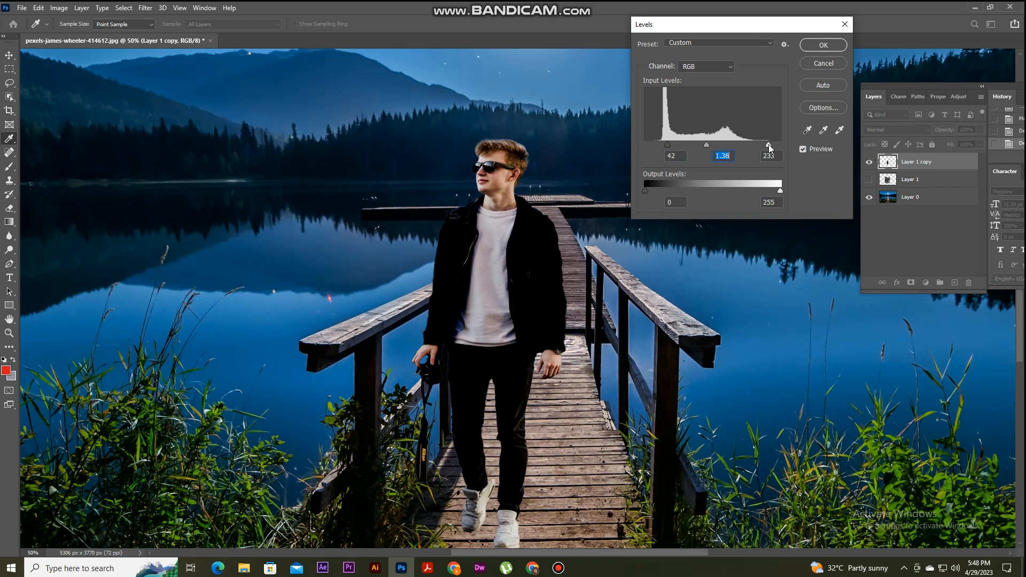
{"action": "left_click", "coordinate": [803, 150]}
{"action": "left_click", "coordinate": [802, 150]}
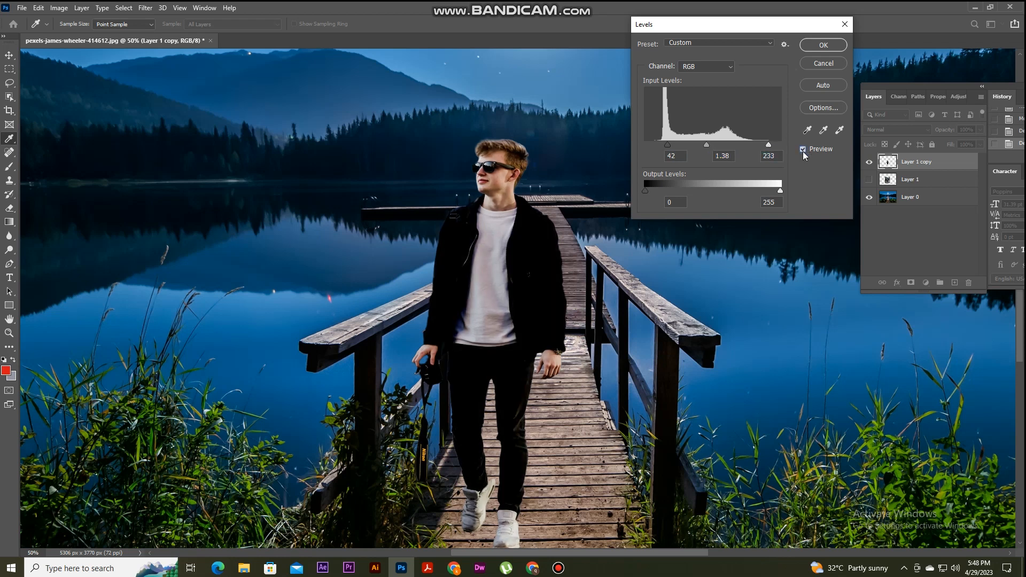
{"action": "left_click", "coordinate": [823, 45]}
Move the man down and centre him between the railings, with his feet at the near end of the boardwalk.
{"action": "key", "text": "ctrl+plus"}
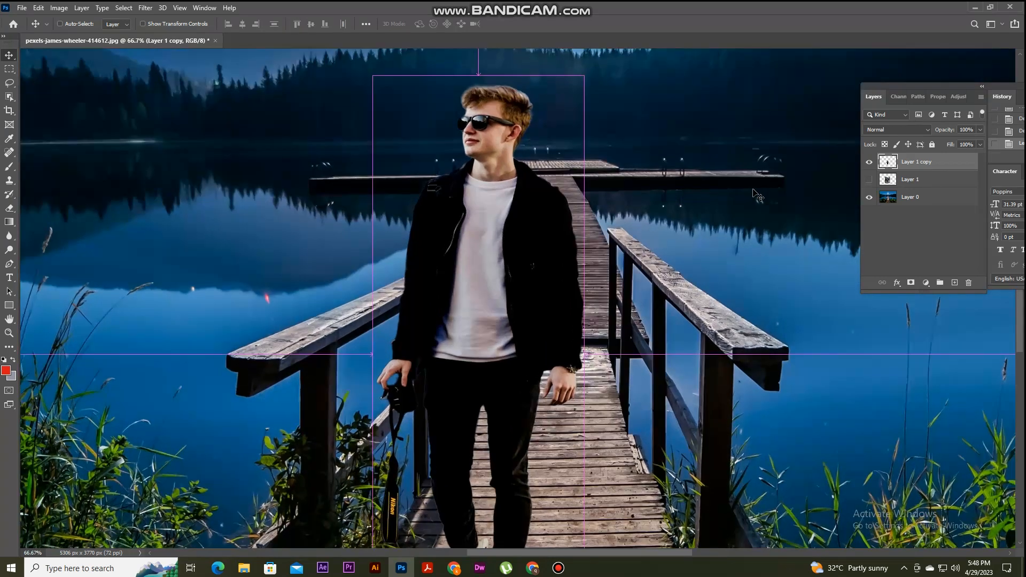
{"action": "key", "text": "ctrl+minus"}
{"action": "key", "text": "ctrl+minus"}
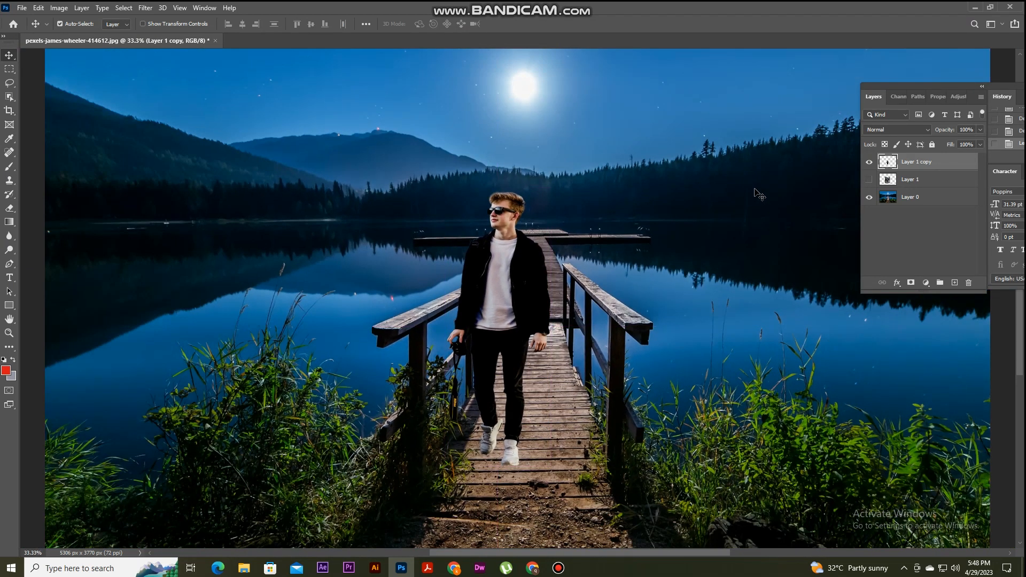
{"action": "left_click_drag", "start_coordinate": [479, 342], "coordinate": [514, 394]}
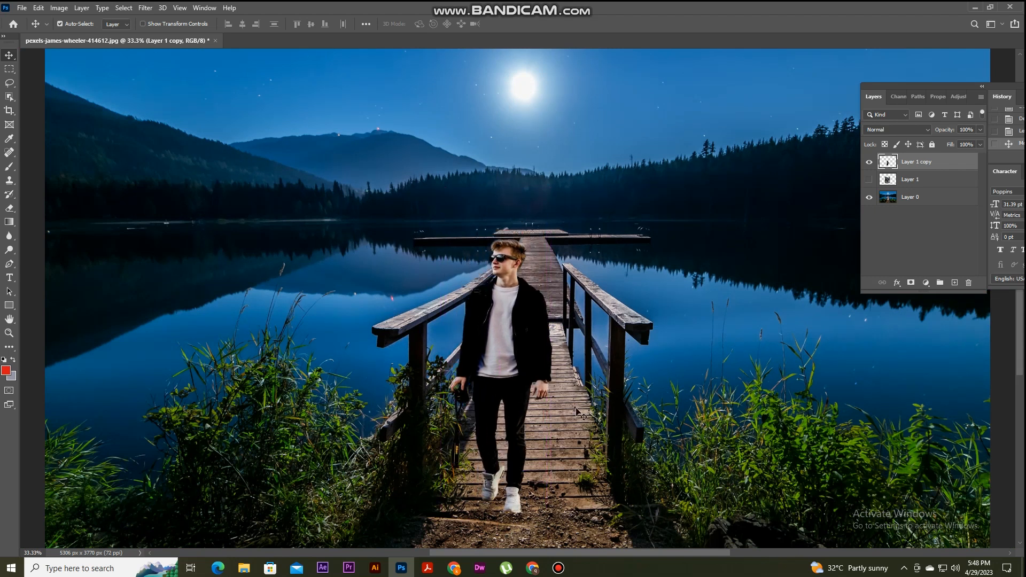
{"action": "left_click_drag", "start_coordinate": [534, 361], "coordinate": [556, 365]}
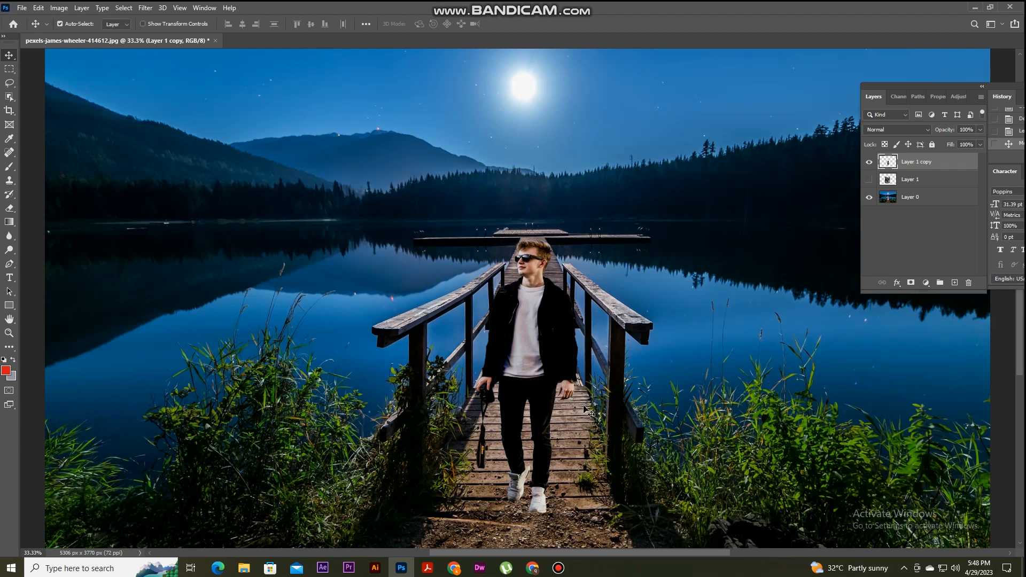
Examine the man's placement in the whole scene and the cutout up close, from his shoes to his head.
{"action": "key", "text": "ctrl+0"}
{"action": "key", "text": "ctrl+minus"}
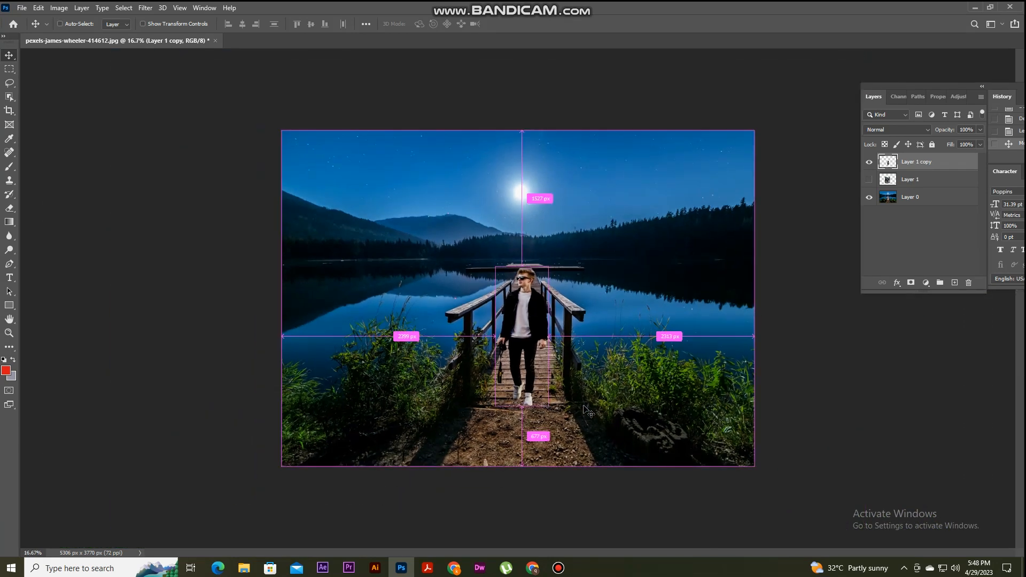
{"action": "key", "text": "ctrl+plus"}
{"action": "key", "text": "ctrl+plus"}
{"action": "key", "text": "ctrl+plus"}
{"action": "key", "text": "ctrl+plus"}
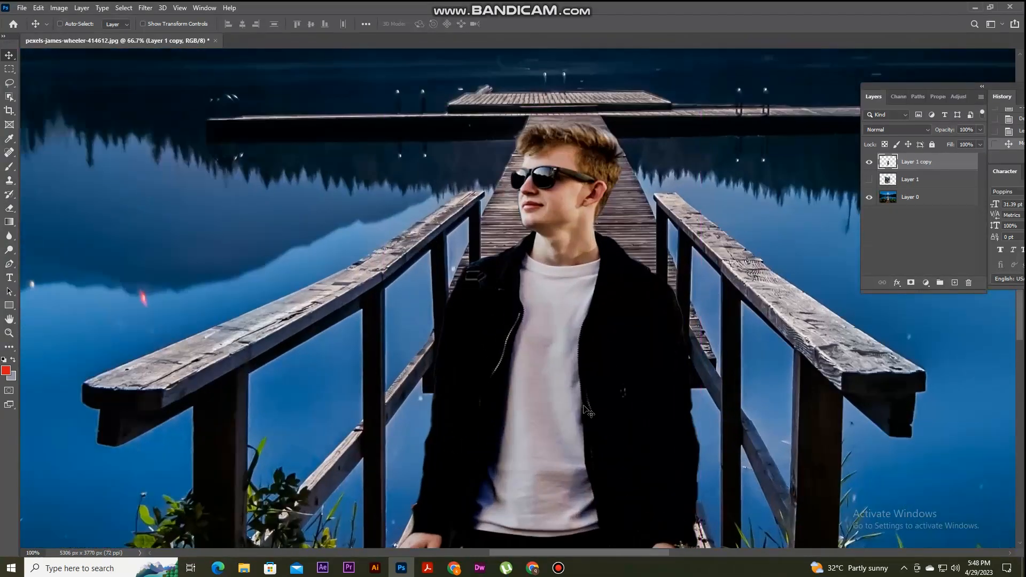
{"action": "left_click_drag", "start_coordinate": [536, 341], "coordinate": [521, 235]}
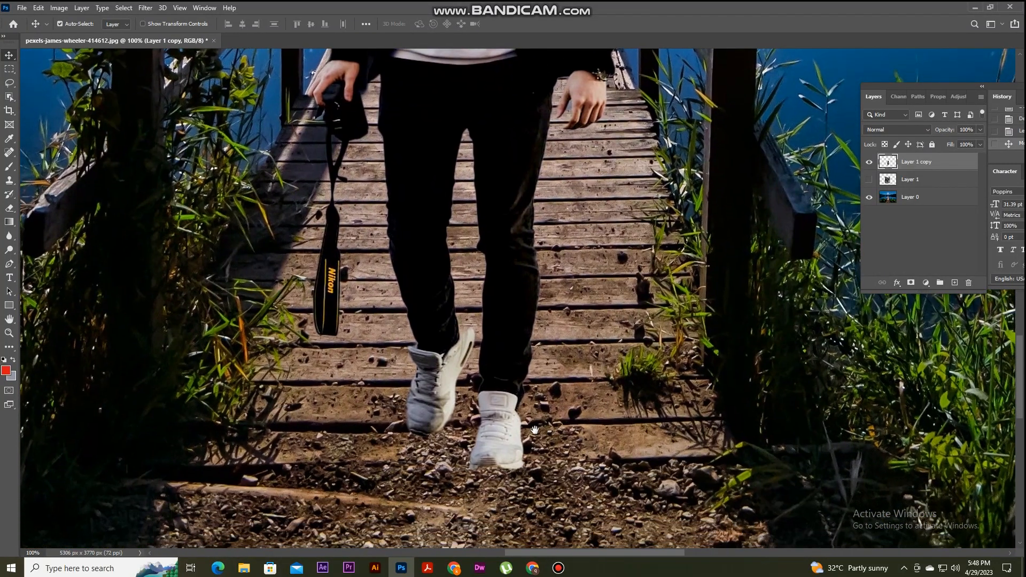
{"action": "left_click_drag", "start_coordinate": [530, 302], "coordinate": [516, 428]}
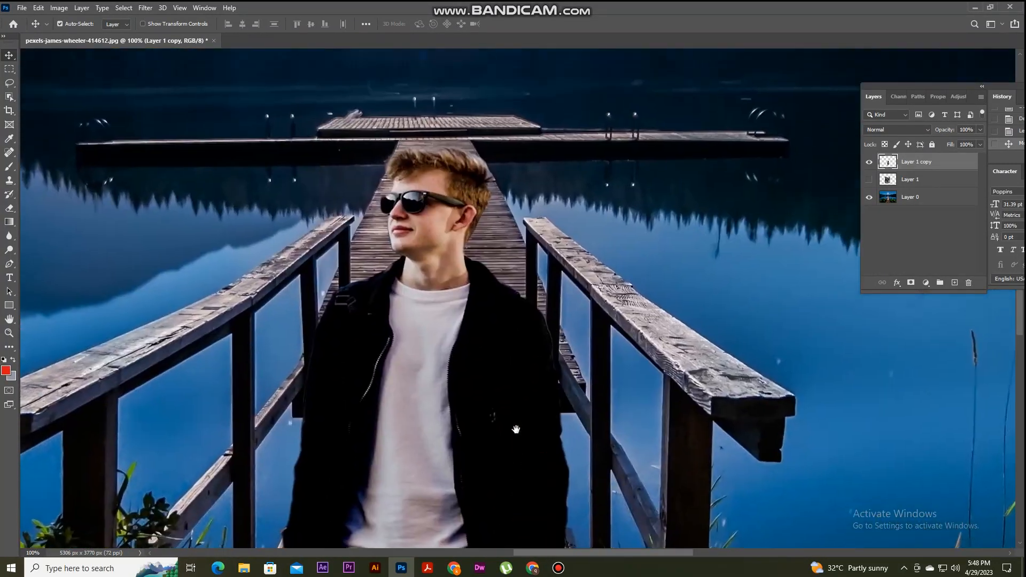